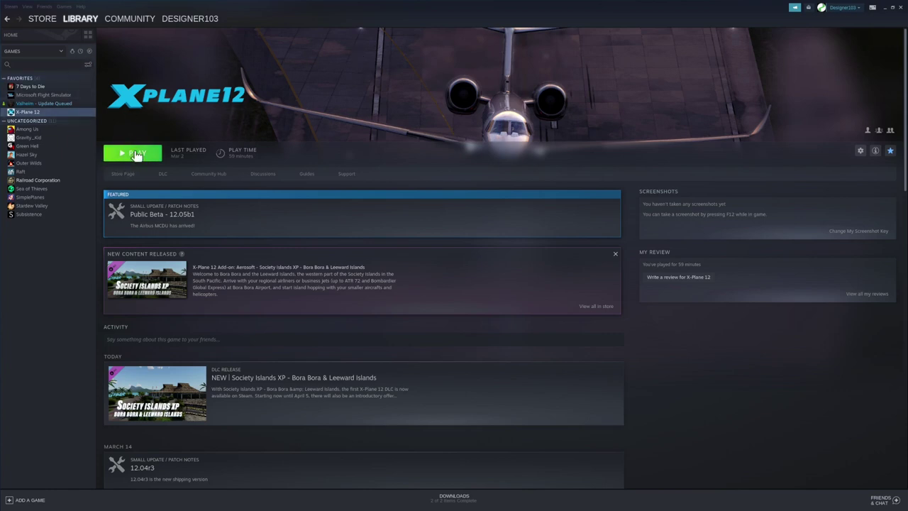
# Launch Airfoil Maker from X-Plane 12's launch options in Steam
pyautogui.moveTo(60, 27)
pyautogui.click(145, 156)
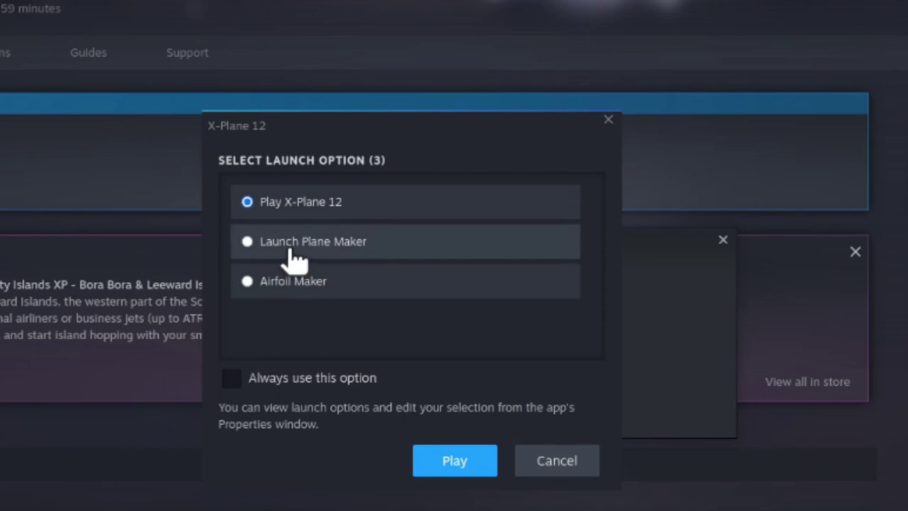
pyautogui.click(309, 291)
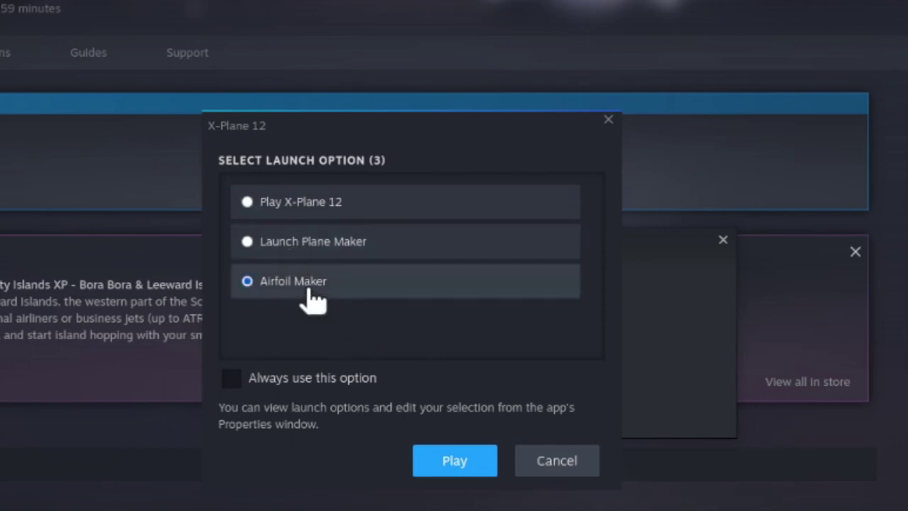
pyautogui.click(470, 468)
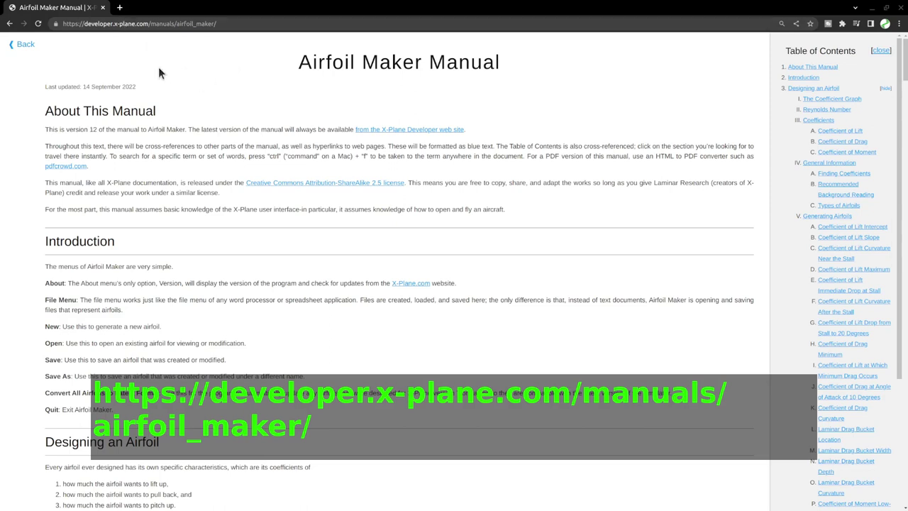
# Scroll the Airfoil Maker Manual down toward The Coefficient Graph section
pyautogui.scroll(-1, 263, 209)
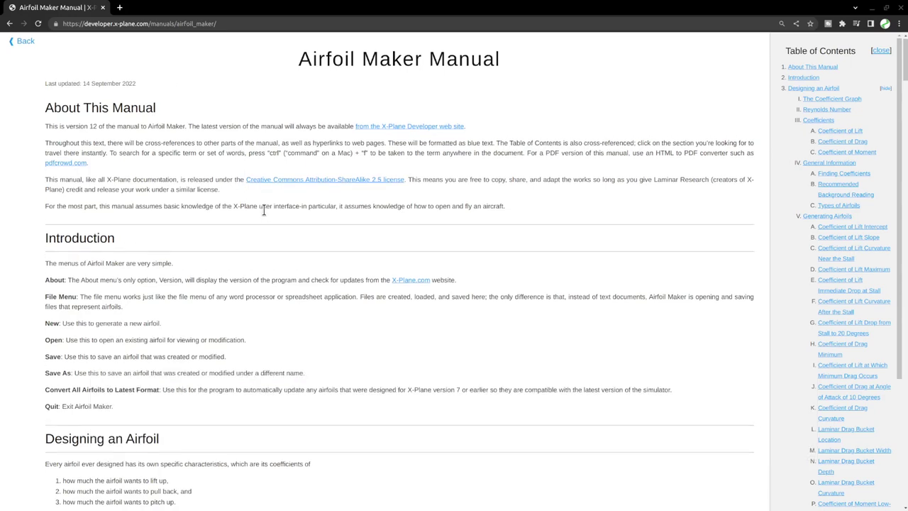
pyautogui.scroll(-5, 263, 209)
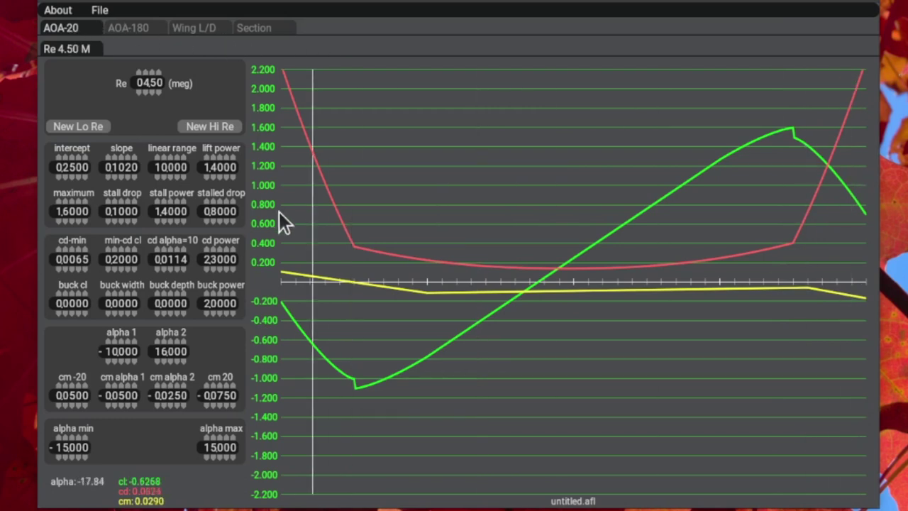
pyautogui.click(124, 33)
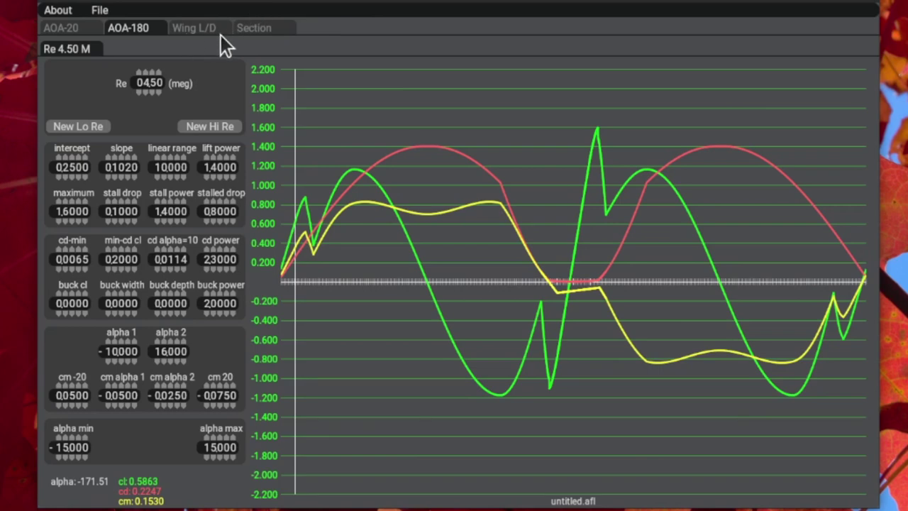
pyautogui.click(63, 28)
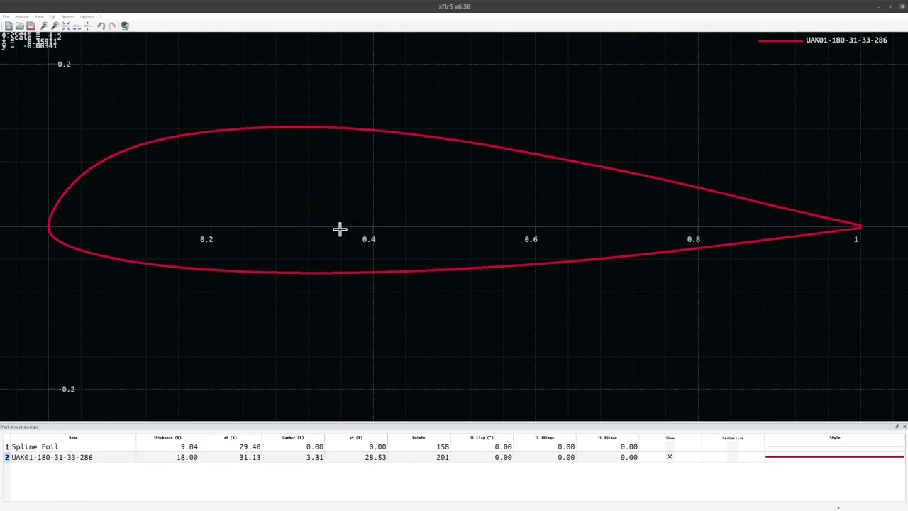
pyautogui.hotkey('ctrl', '5')
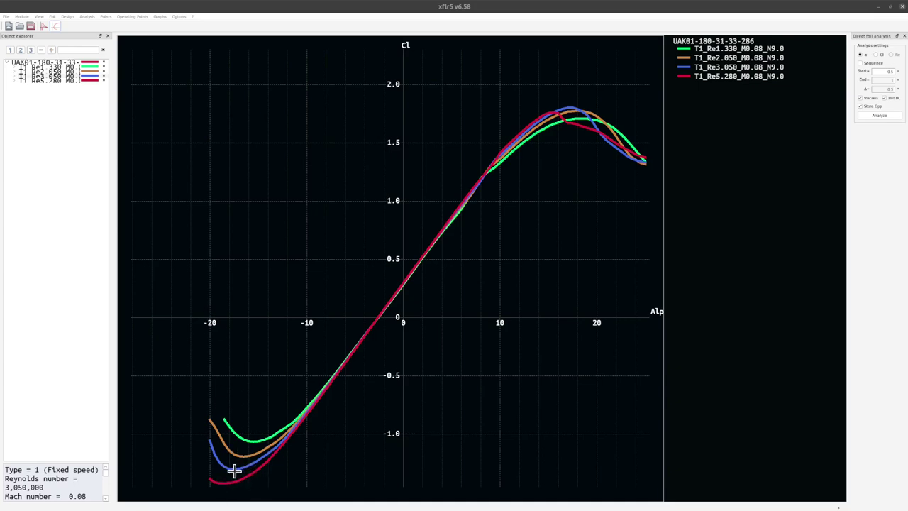
# Zoom toward the stall peaks, select the Re 3.050 polar, then minimize XFLR5
pyautogui.moveTo(585, 117); pyautogui.dragTo(468, 186)
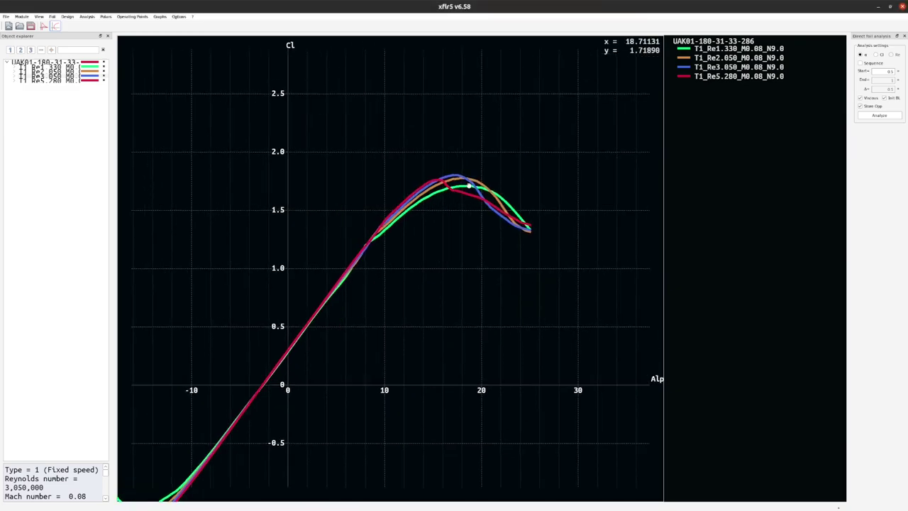
pyautogui.scroll(8, 468, 185)
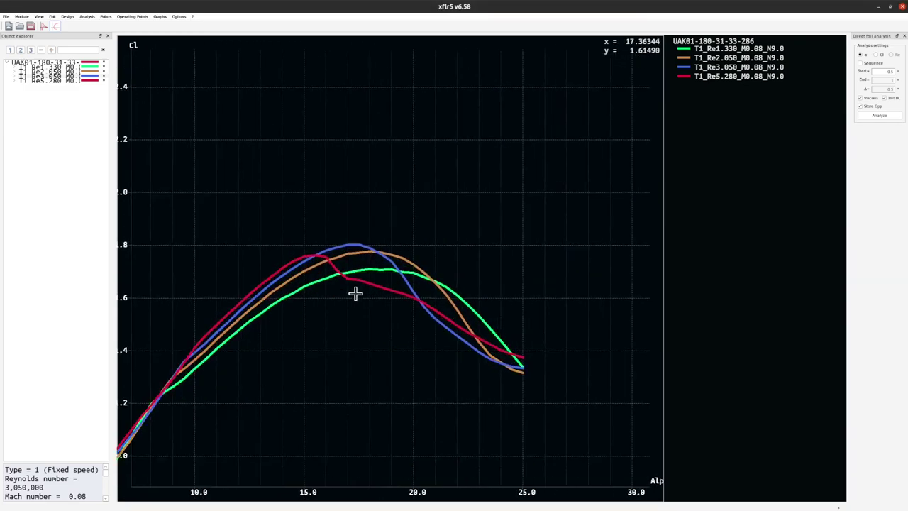
pyautogui.scroll(1, 355, 293)
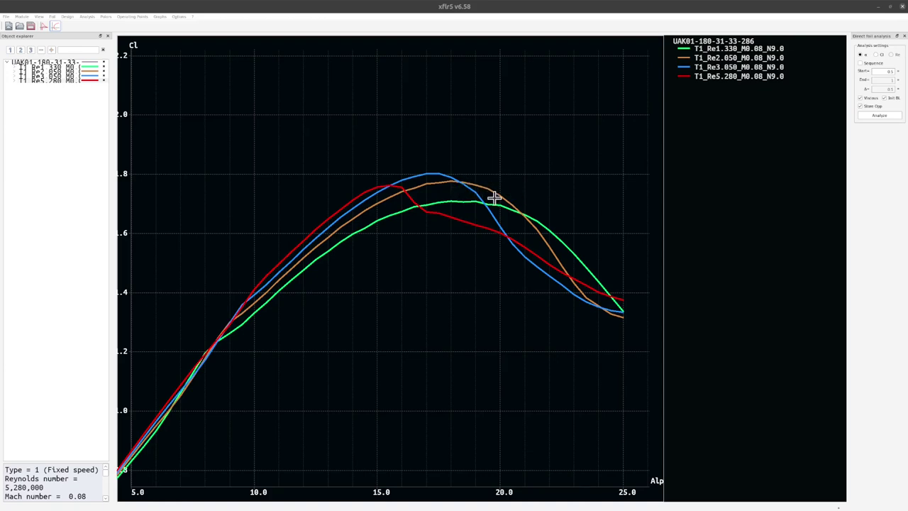
pyautogui.click(315, 235)
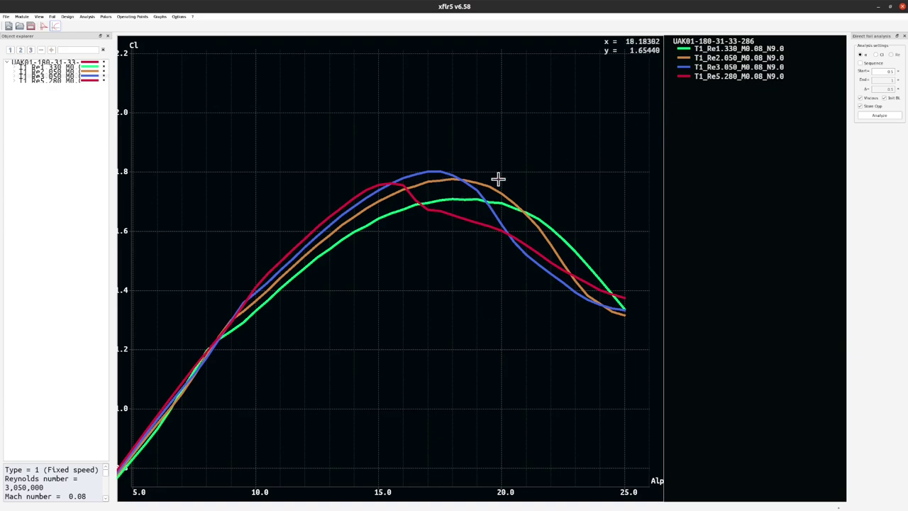
pyautogui.click(879, 7)
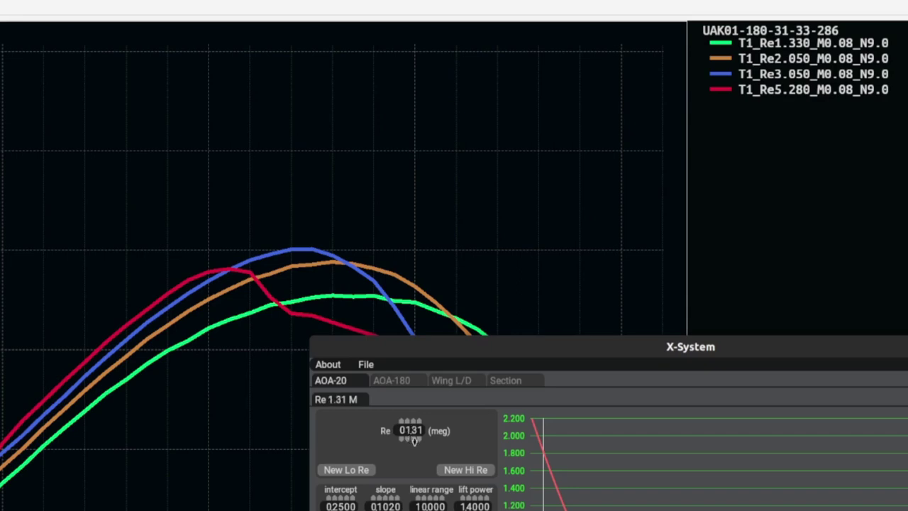
# Set Re to 1.33 M, add a New Hi Re set near 3.05 M, return to 1.33 M
pyautogui.scroll(2, 415, 434)
pyautogui.click(462, 469)
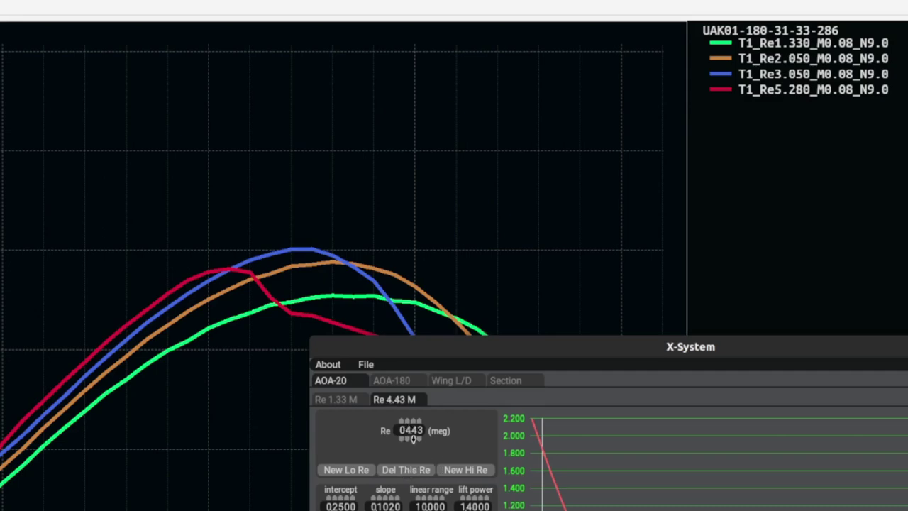
pyautogui.moveTo(413, 438); pyautogui.dragTo(420, 426)
pyautogui.click(347, 400)
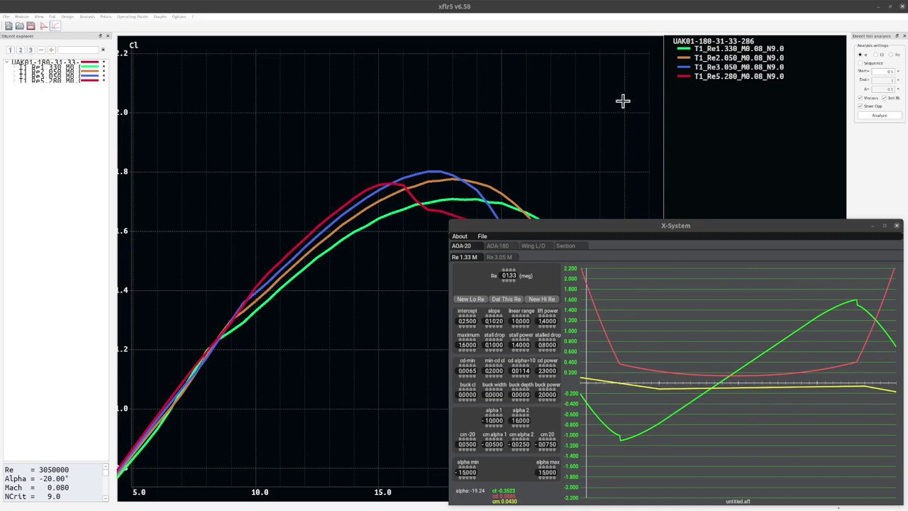
# Show only the Re 1.330 polar in XFLR5 and compare it with the X-System curves
pyautogui.click(104, 78)
pyautogui.scroll(-5, 482, 215)
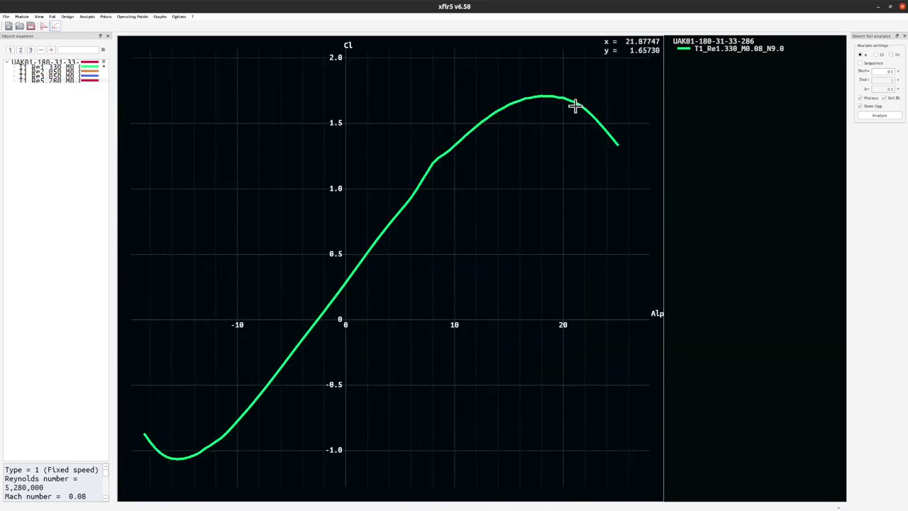
pyautogui.hotkey('alt', 'Tab')
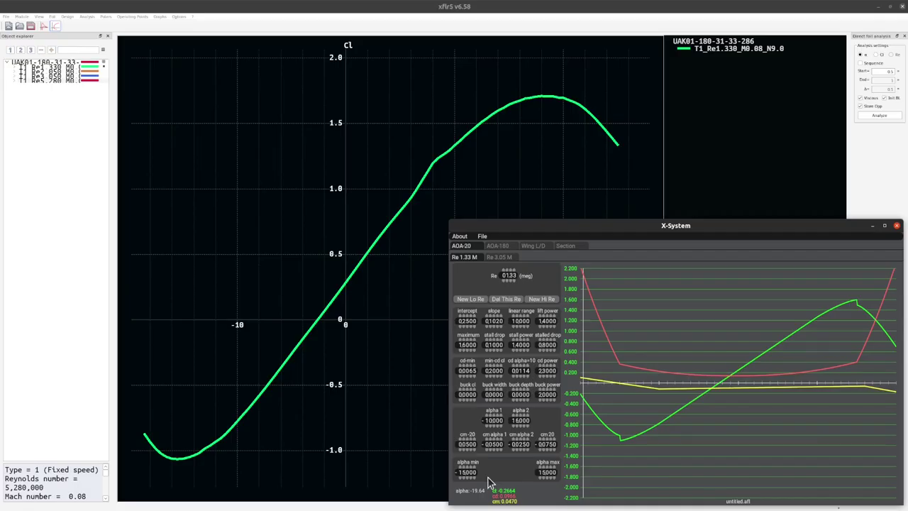
pyautogui.click(537, 137)
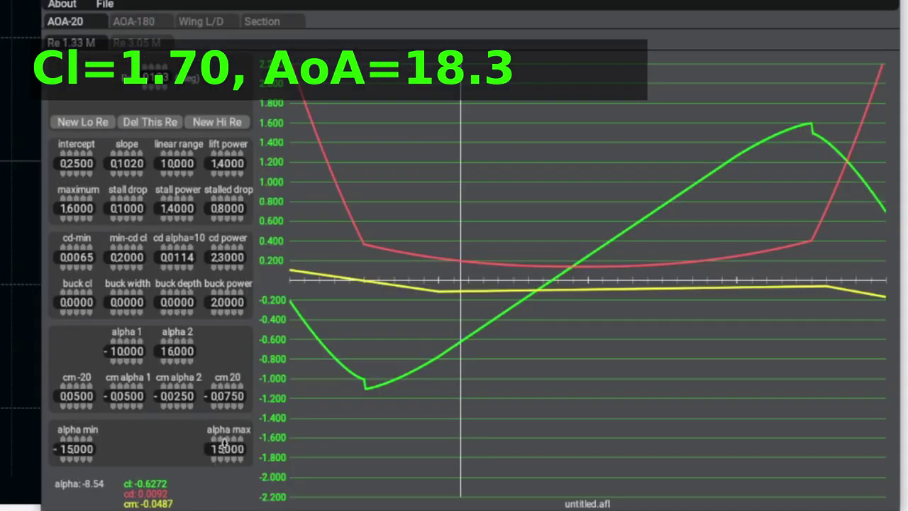
# Raise the alpha max field from 15 to 18.300
pyautogui.scroll(3, 221, 443)
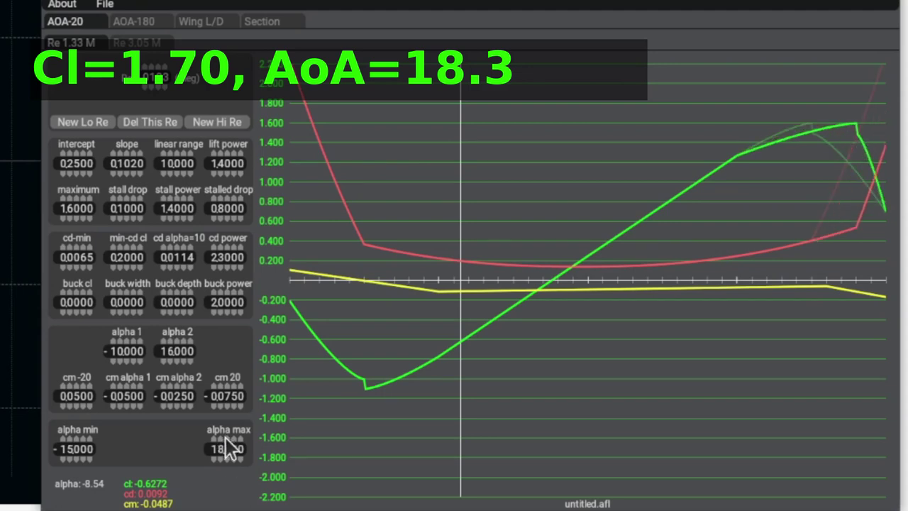
pyautogui.scroll(3, 228, 446)
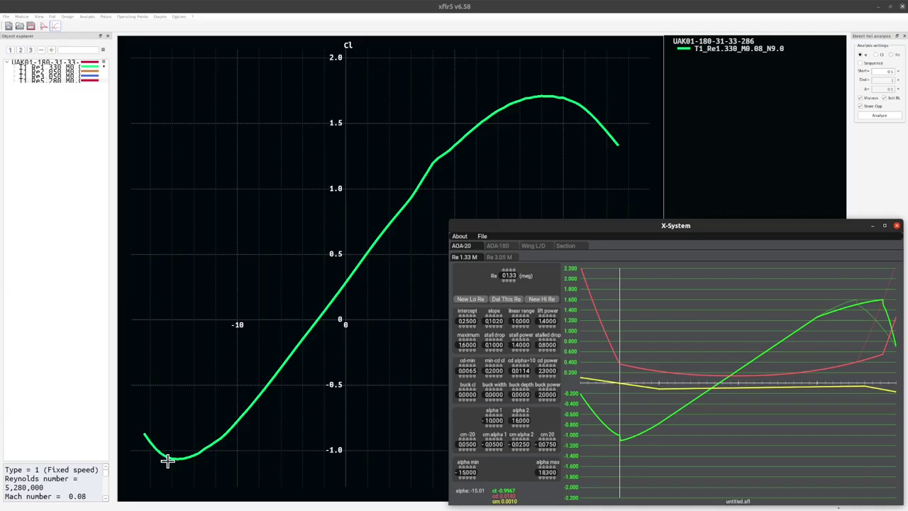
# Check XFLR5's negative stall near -15.4°, then drag alpha min toward -15.400
pyautogui.click(175, 459)
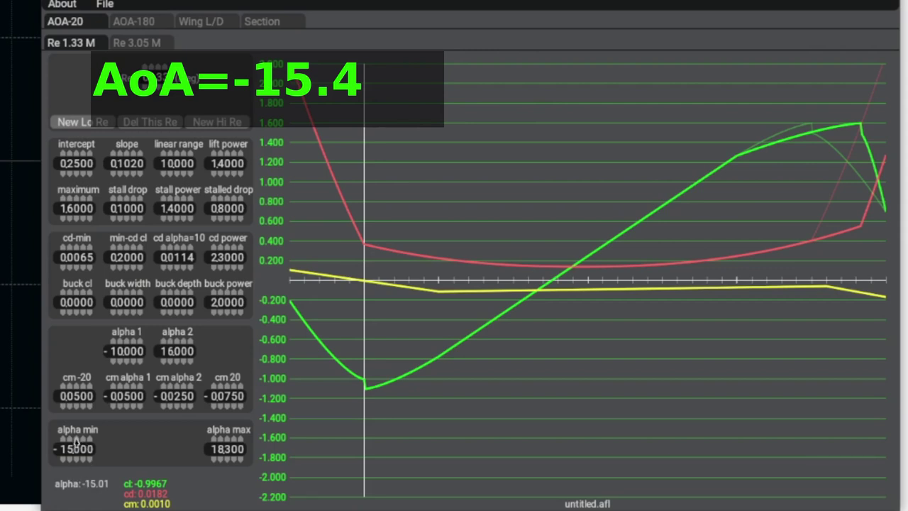
pyautogui.moveTo(76, 441)
pyautogui.mouseDown()
pyautogui.moveTo(80, 454)
pyautogui.moveTo(88, 439)
pyautogui.mouseUp()
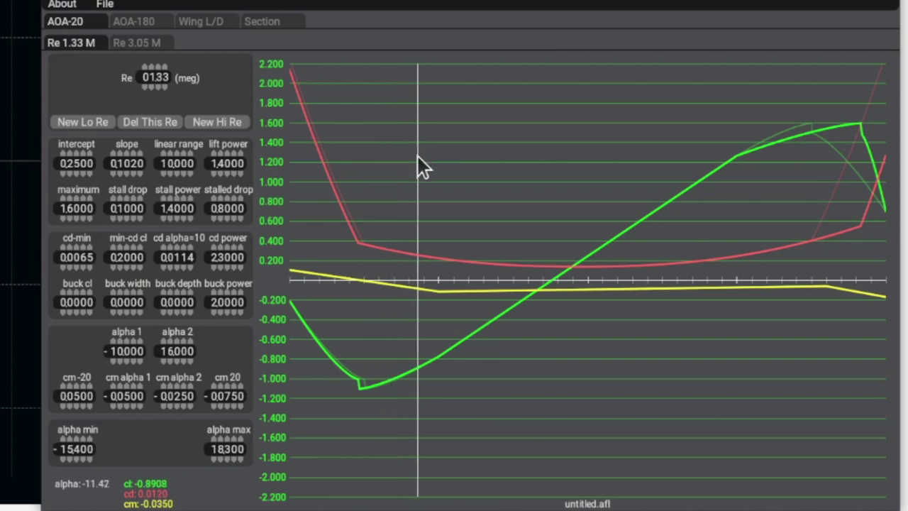
pyautogui.click(105, 6)
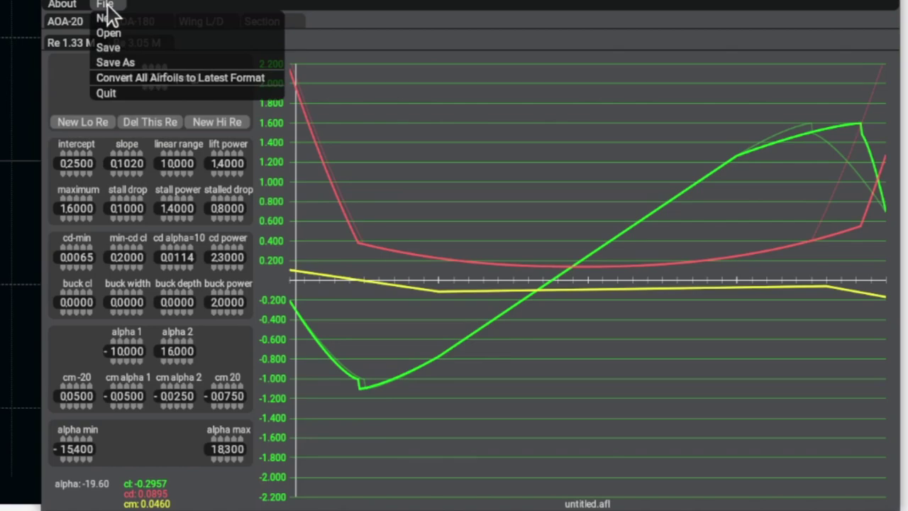
pyautogui.click(117, 62)
pyautogui.doubleClick(264, 185)
pyautogui.doubleClick(340, 204)
pyautogui.click(621, 91)
pyautogui.write('Xplane12')
pyautogui.press('Return')
pyautogui.write('UAK01-180-31-33')
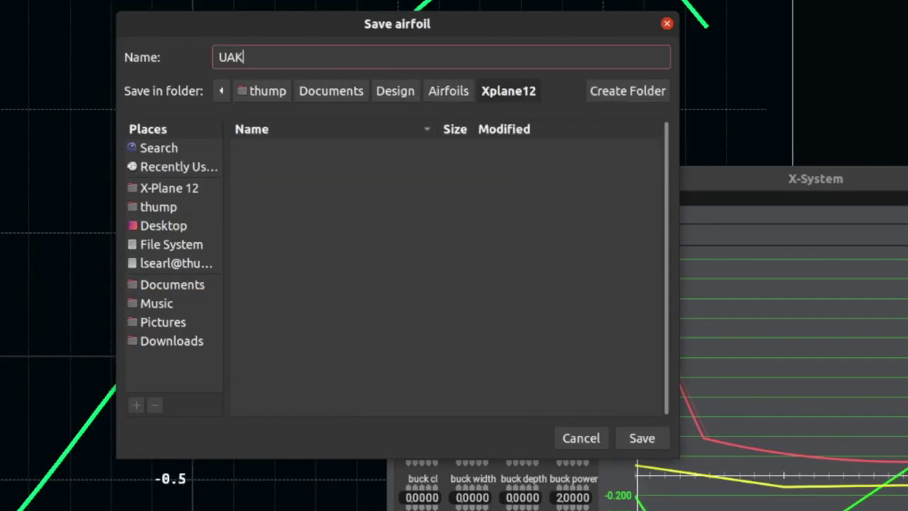
pyautogui.write('-286')
pyautogui.click(643, 438)
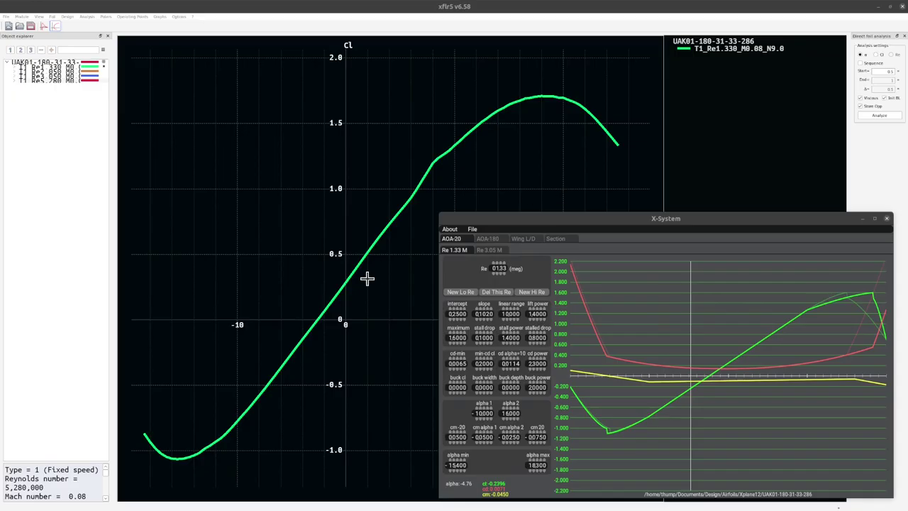
# Read Cl 0.28 at alpha 0 in XFLR5, then step the lift intercept up to 0.2800
pyautogui.click(345, 281)
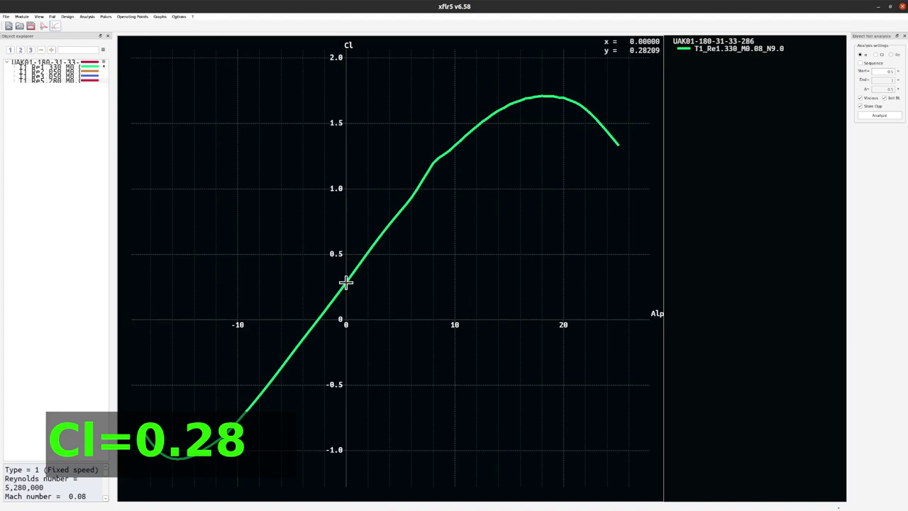
pyautogui.hotkey('alt', 'Tab')
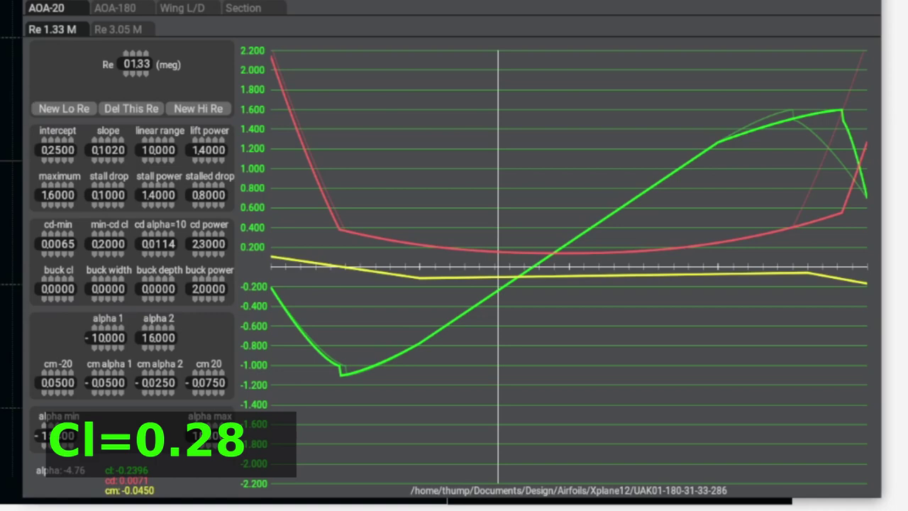
pyautogui.click(56, 141)
pyautogui.click(56, 142)
pyautogui.click(56, 142)
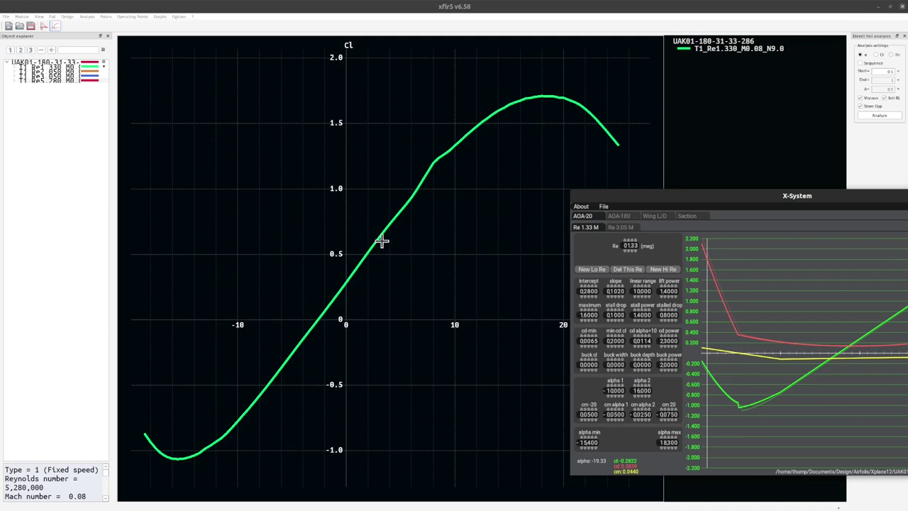
# Read XFLR5's 0.11-per-degree lift slope and raise Airfoil Maker's slope from 0.1020 to 0.1100
pyautogui.click(633, 50)
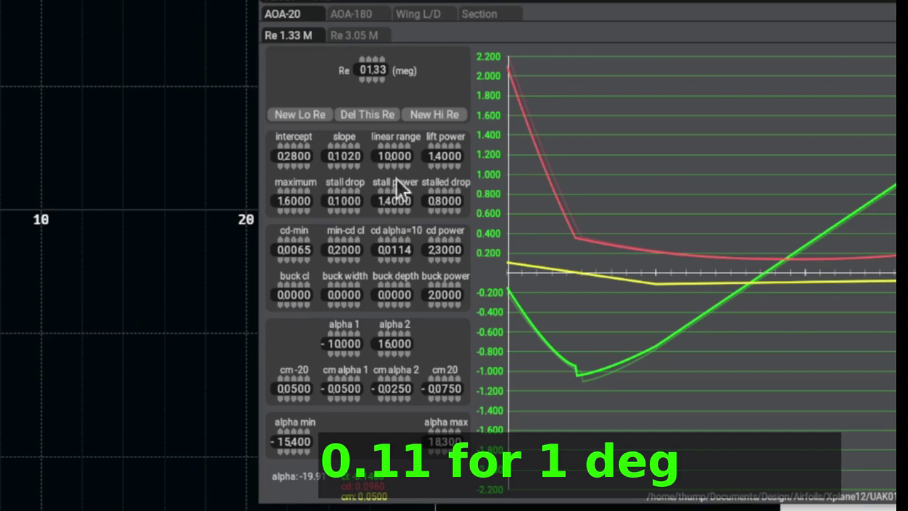
pyautogui.click(350, 147)
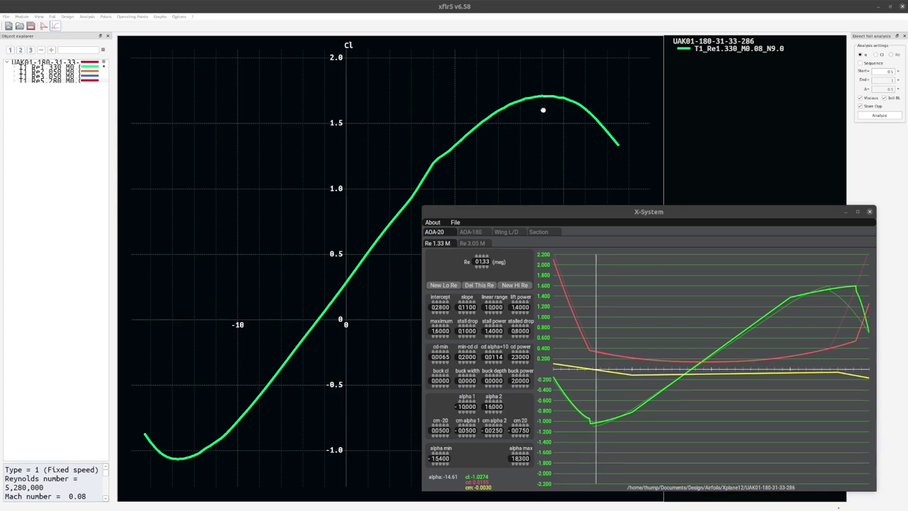
# Check XFLR5's peak lift, then set Airfoil Maker's maximum lift to 1.7000 and lift power to 1.9700
pyautogui.click(543, 103)
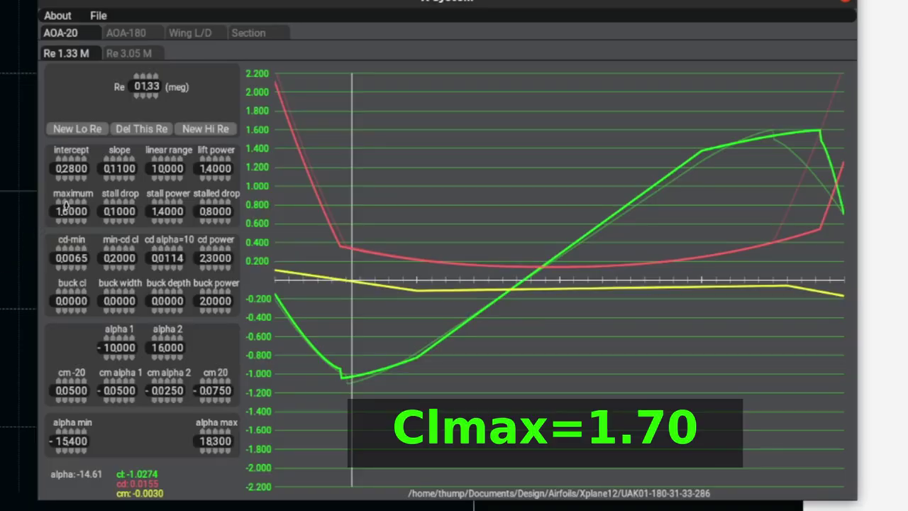
pyautogui.click(65, 204)
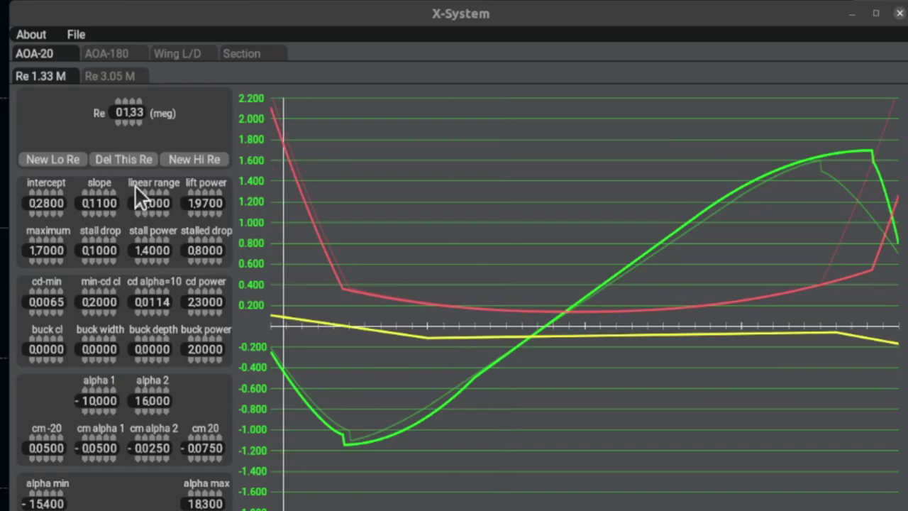
# Set the linear lift range to 0.7000 and the stall drop to 0.0000
pyautogui.click(146, 191)
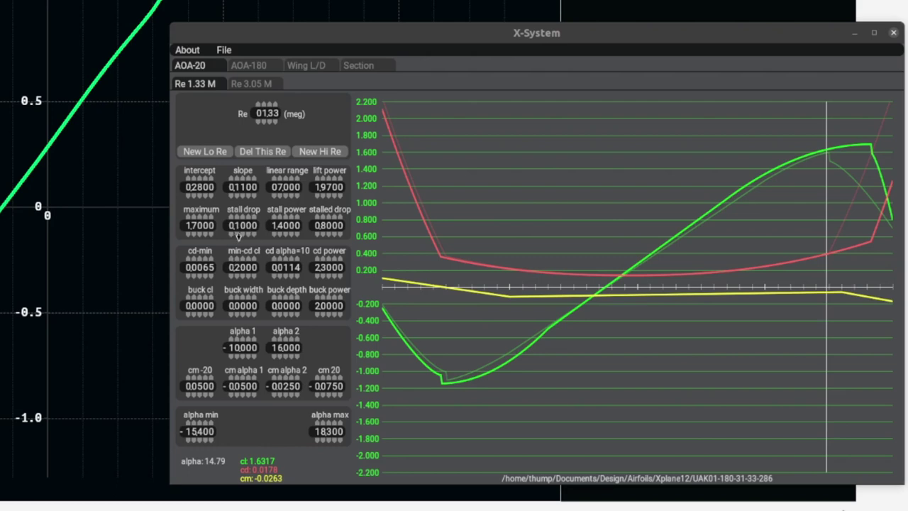
pyautogui.click(238, 233)
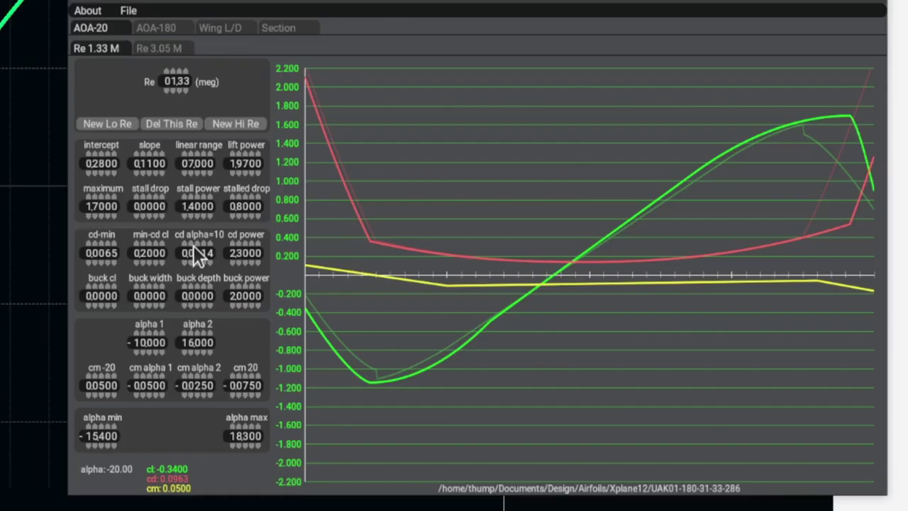
pyautogui.moveTo(203, 207); pyautogui.dragTo(246, 203)
pyautogui.scroll(3, 246, 204)
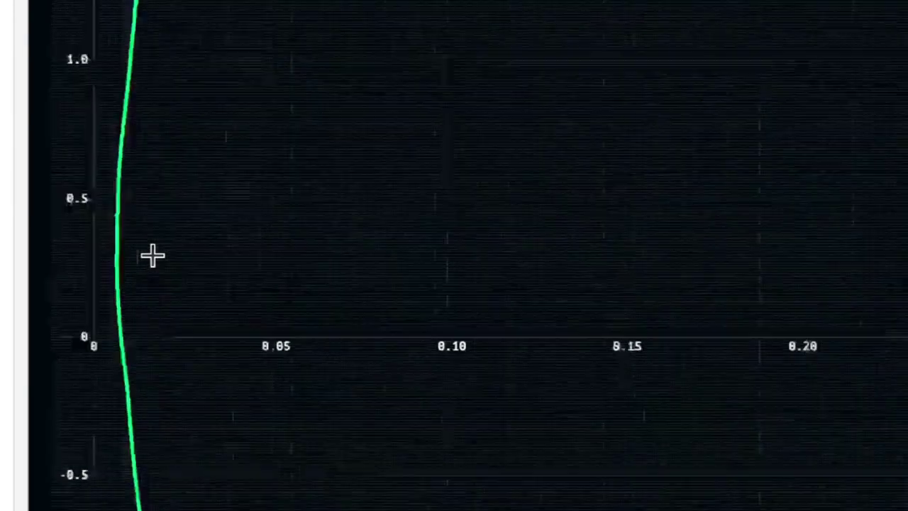
# Zoom into XFLR5's Cl–Cd polar near Cd 0.01 to read the minimum-drag region
pyautogui.scroll(5, 489, 314)
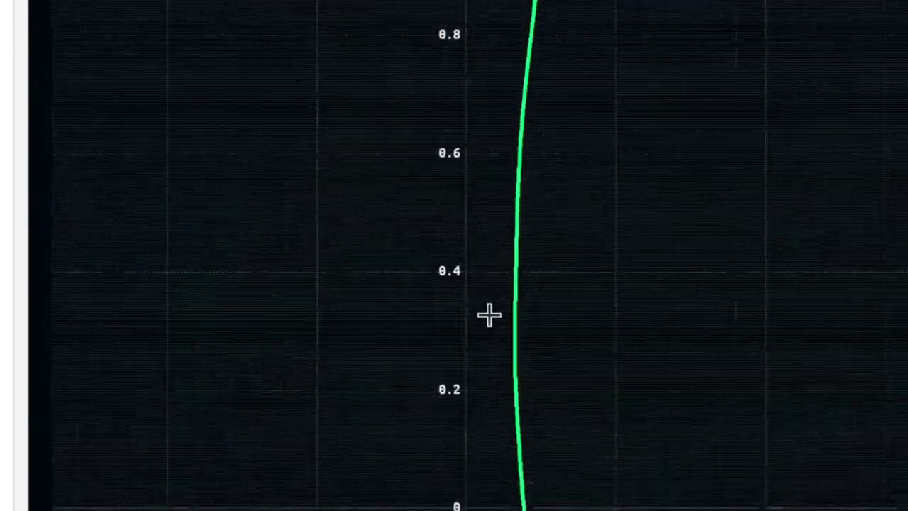
pyautogui.scroll(4, 481, 319)
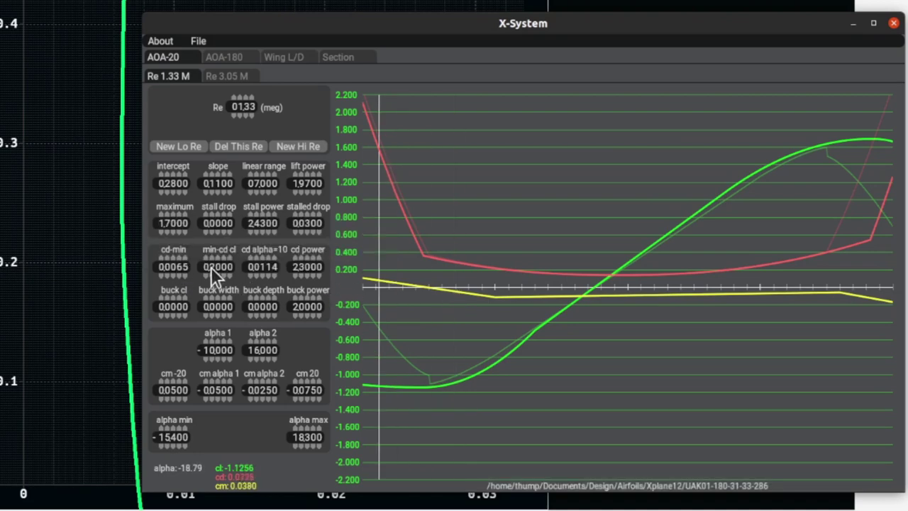
# Raise Airfoil Maker's min-cd cl from 0.2000 to 0.2710
pyautogui.click(46, 222)
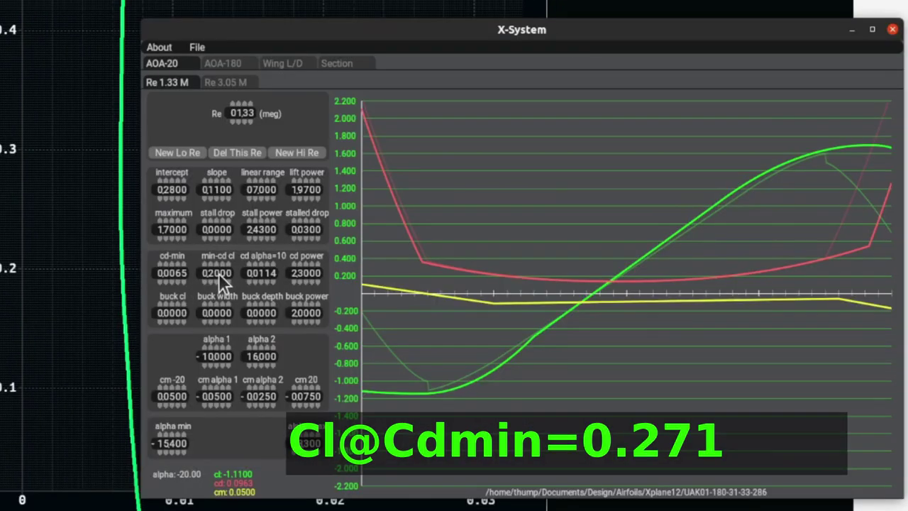
pyautogui.scroll(5, 221, 280)
pyautogui.scroll(2, 219, 272)
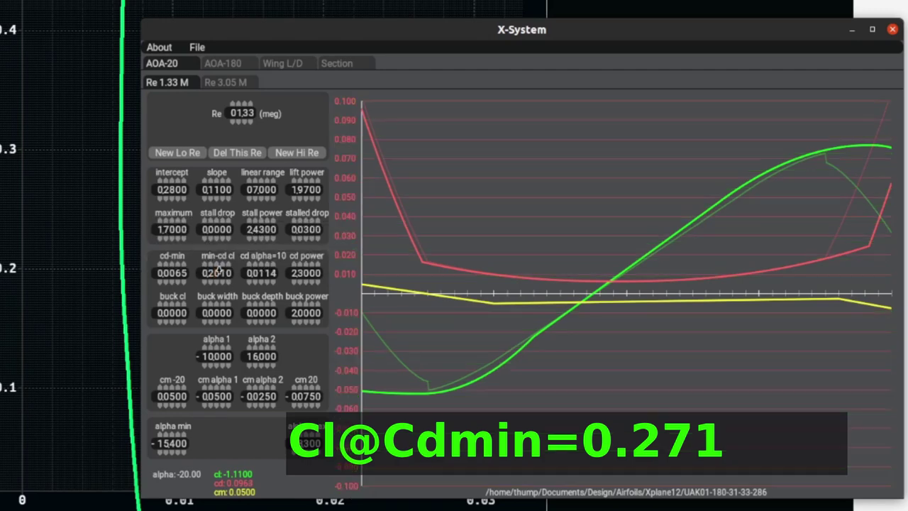
pyautogui.scroll(1, 217, 279)
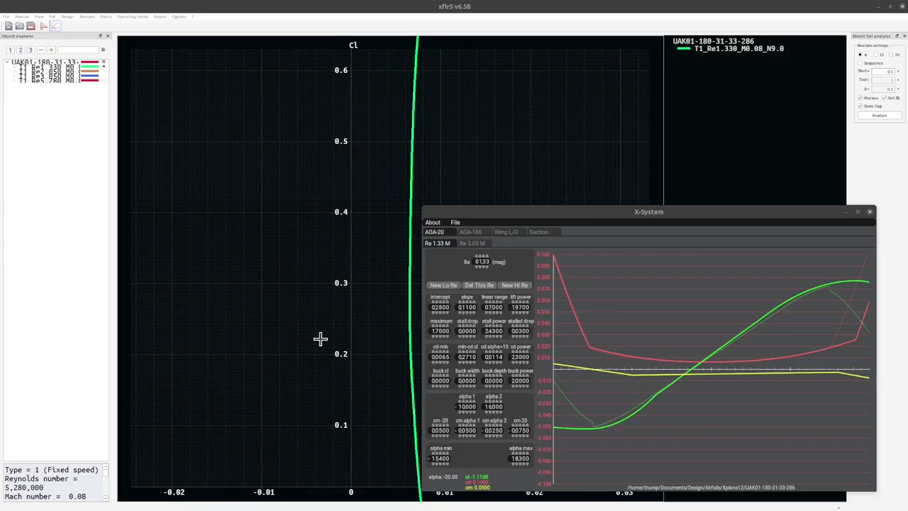
# Switch XFLR5 to the Cl vs Alpha graph and zoom near 10° to read Cl ≈ 1.33
pyautogui.scroll(-5, 0, 239)
pyautogui.scroll(-3, 268, 338)
pyautogui.click(193, 304)
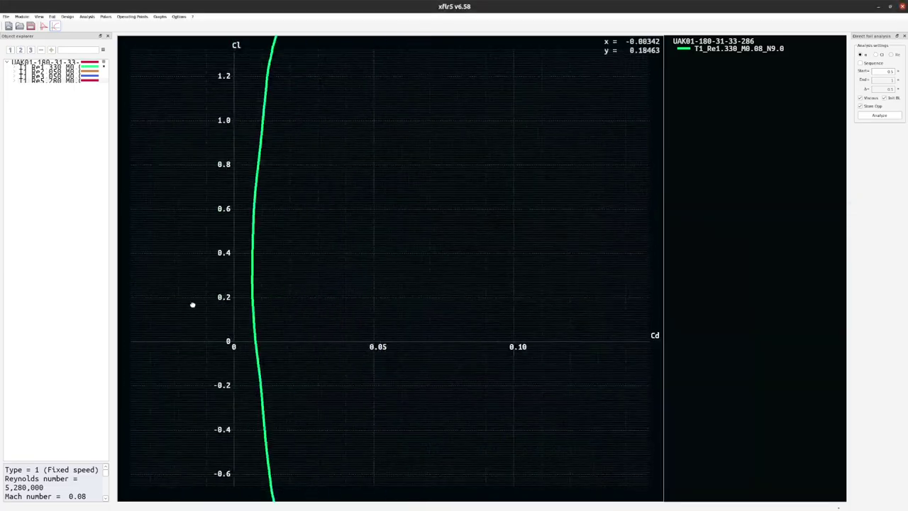
pyautogui.scroll(-3, 194, 336)
pyautogui.moveTo(204, 331); pyautogui.dragTo(156, 346)
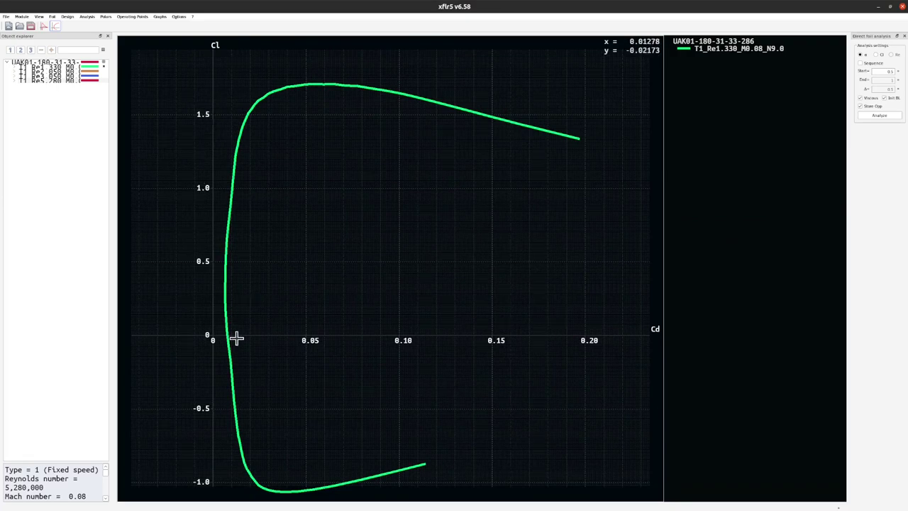
pyautogui.click(160, 17)
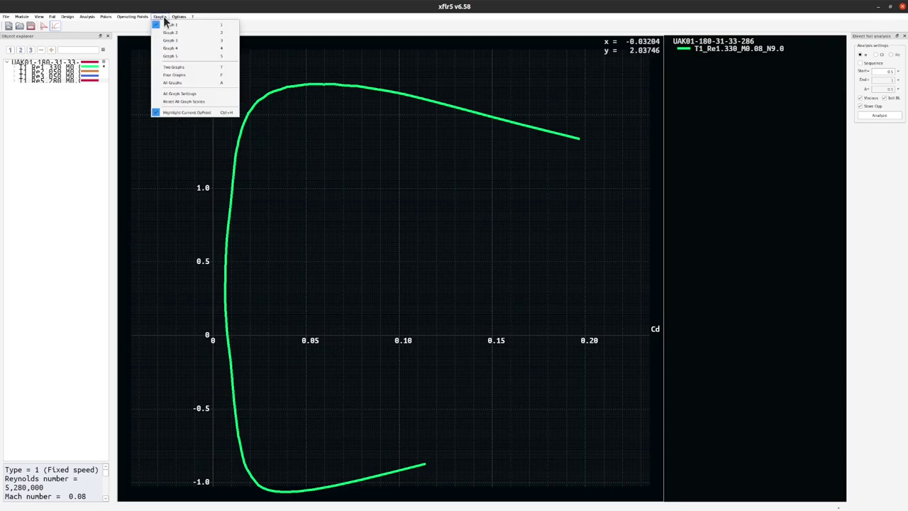
pyautogui.click(171, 33)
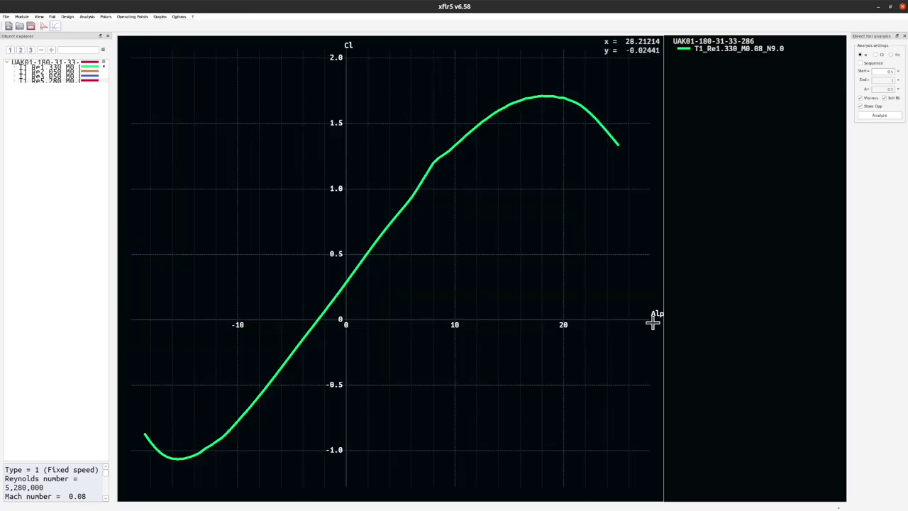
pyautogui.scroll(-1, 454, 145)
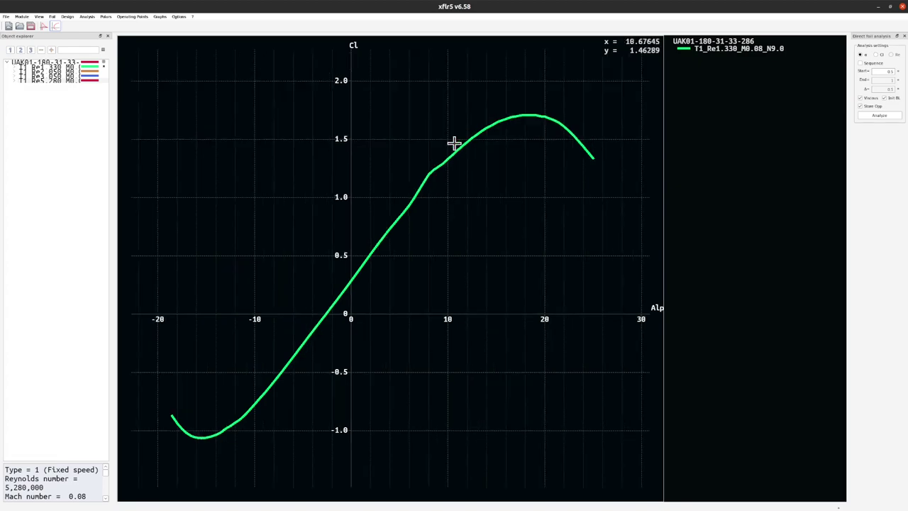
pyautogui.scroll(3, 452, 145)
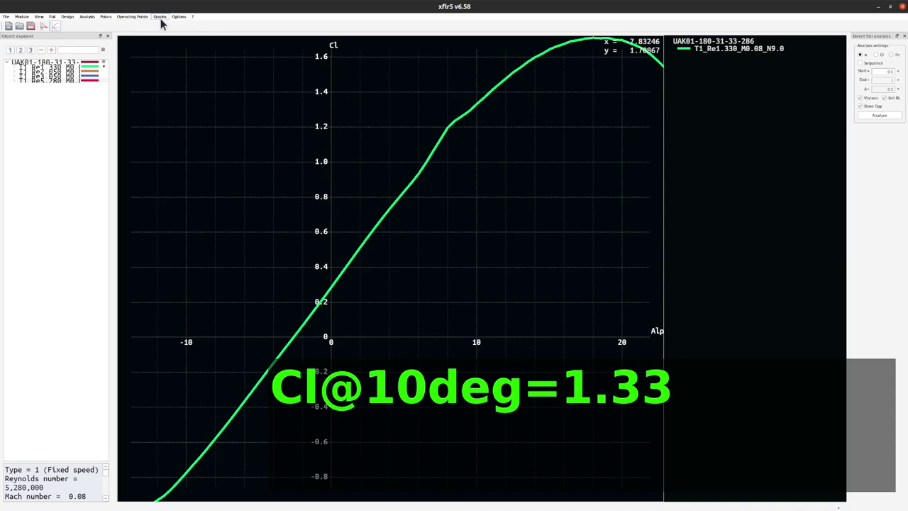
# Return XFLR5 to the Cl–Cd polar and zoom around Cl 1.33 to read Cd ≈ 0.014
pyautogui.click(161, 17)
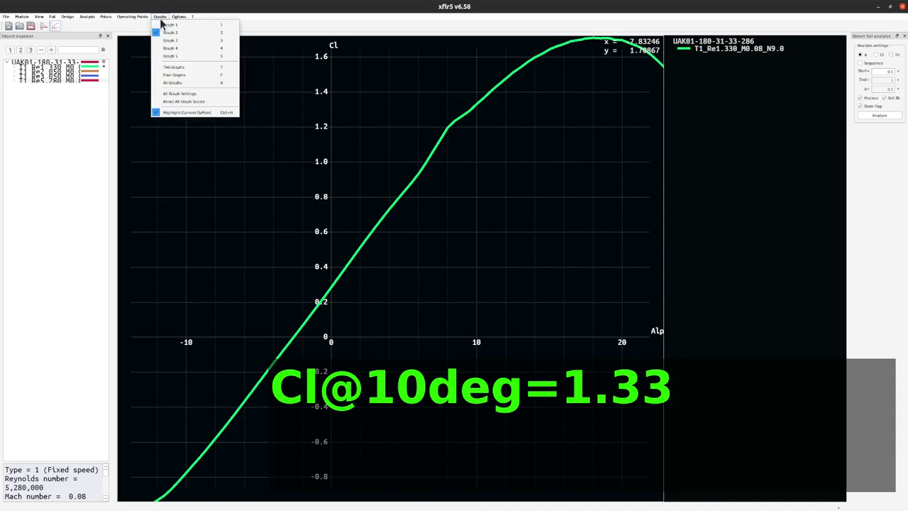
pyautogui.click(186, 33)
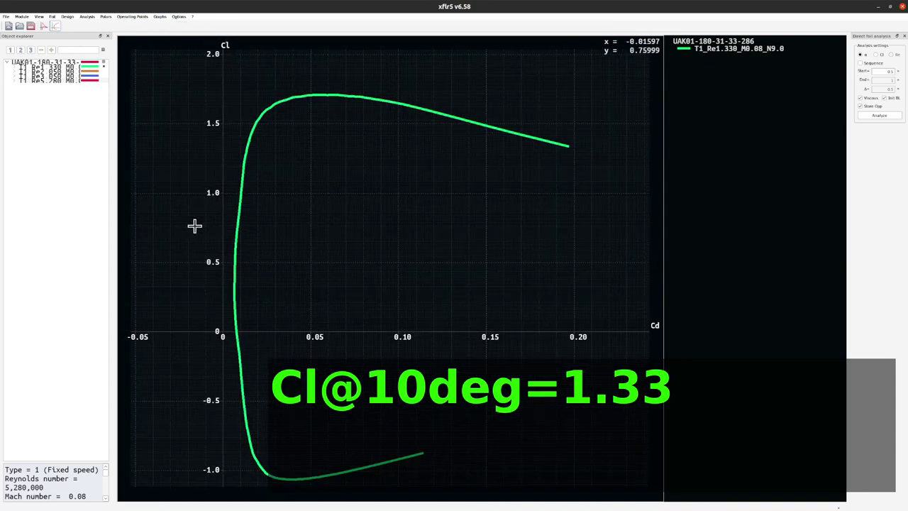
pyautogui.scroll(-3, 212, 234)
pyautogui.scroll(6, 187, 176)
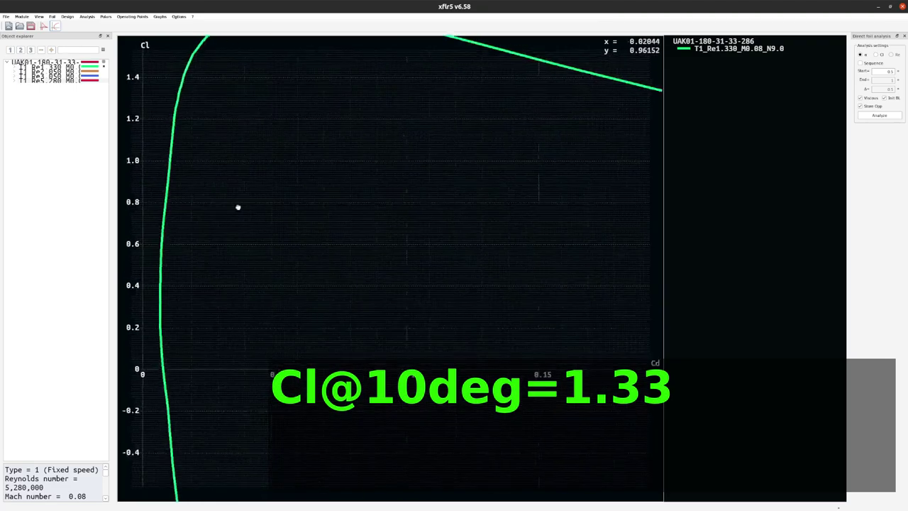
pyautogui.scroll(2, 352, 299)
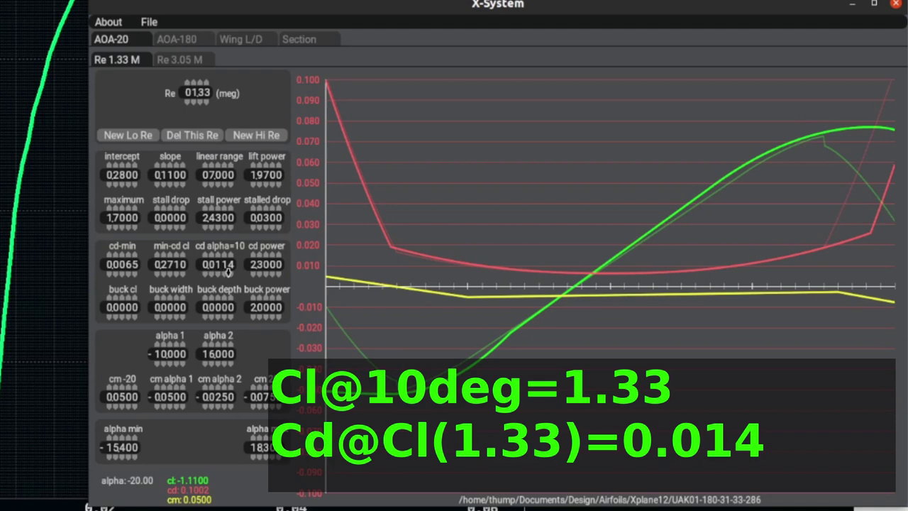
# Set Airfoil Maker's cd alpha=10 to 0.0140 and cd power to 2.4000, then compare with XFLR5
pyautogui.scroll(2, 225, 260)
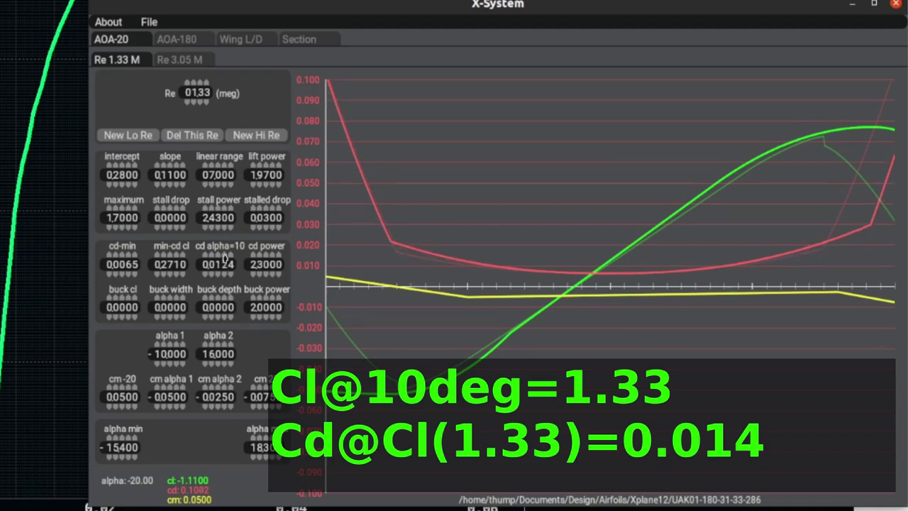
pyautogui.scroll(1, 224, 260)
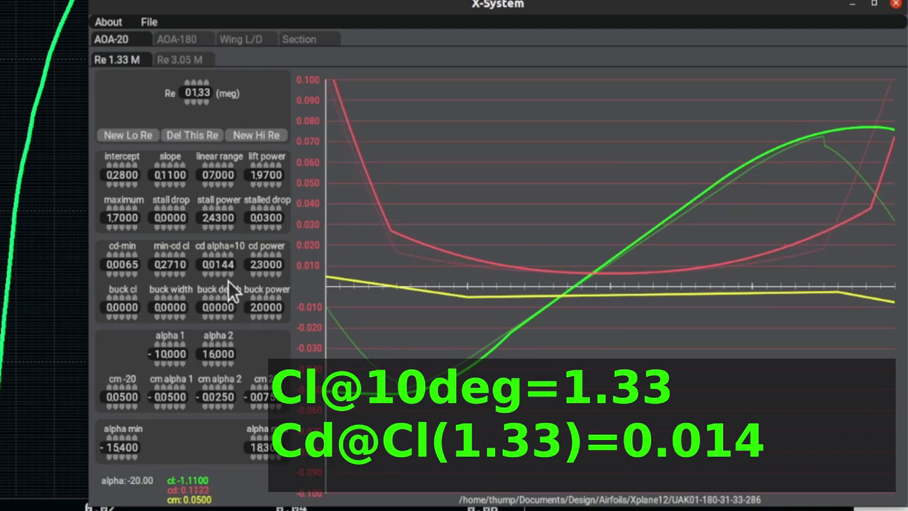
pyautogui.scroll(-1, 229, 275)
pyautogui.scroll(-3, 229, 276)
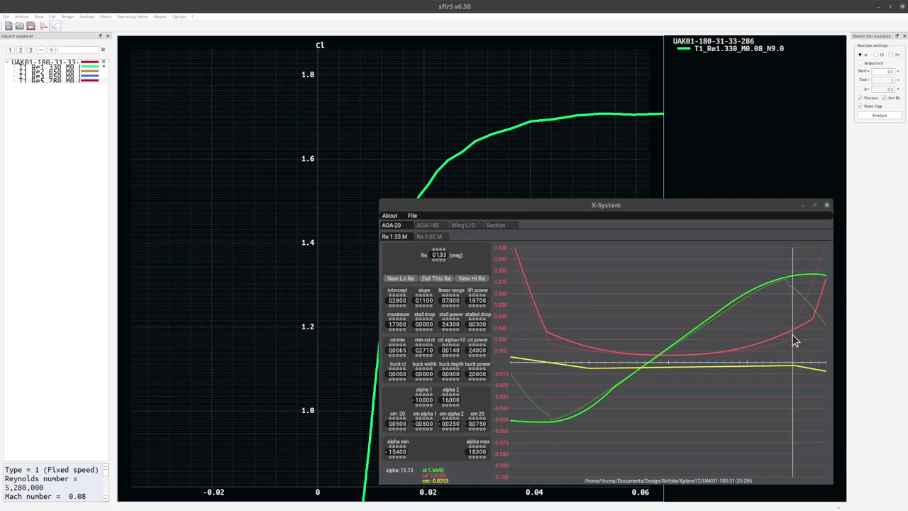
pyautogui.click(219, 136)
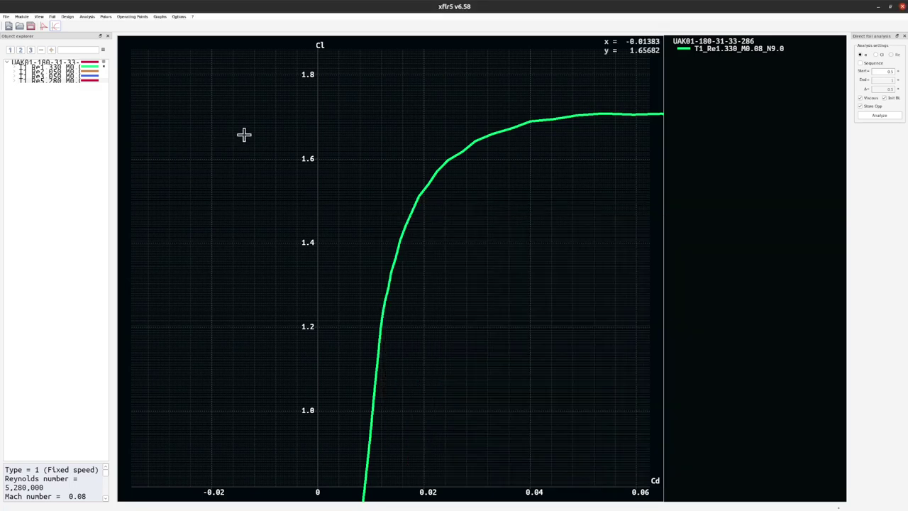
# Read Cl ≈ 1.63 at 15° on XFLR5's Cl vs Alpha graph, then return to the Cl–Cd polar
pyautogui.click(161, 17)
pyautogui.click(170, 33)
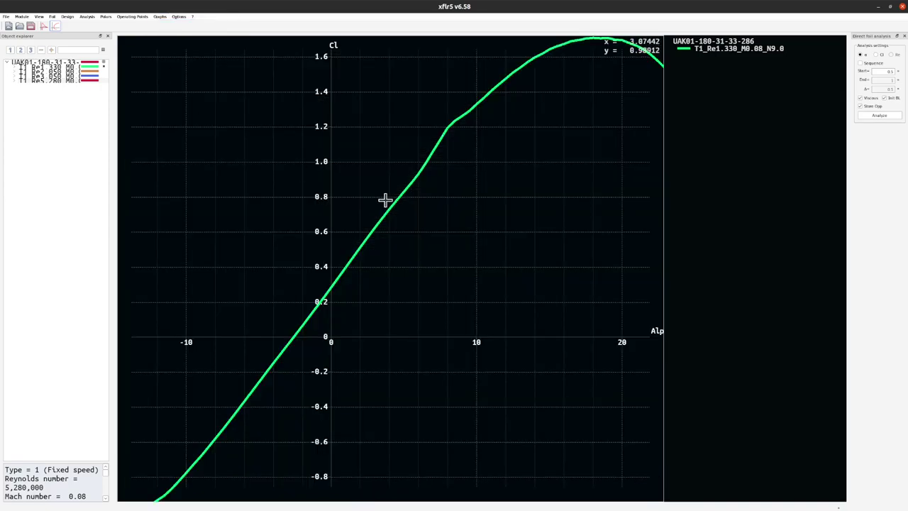
pyautogui.scroll(2, 376, 205)
pyautogui.scroll(-2, 380, 205)
pyautogui.scroll(-3, 497, 115)
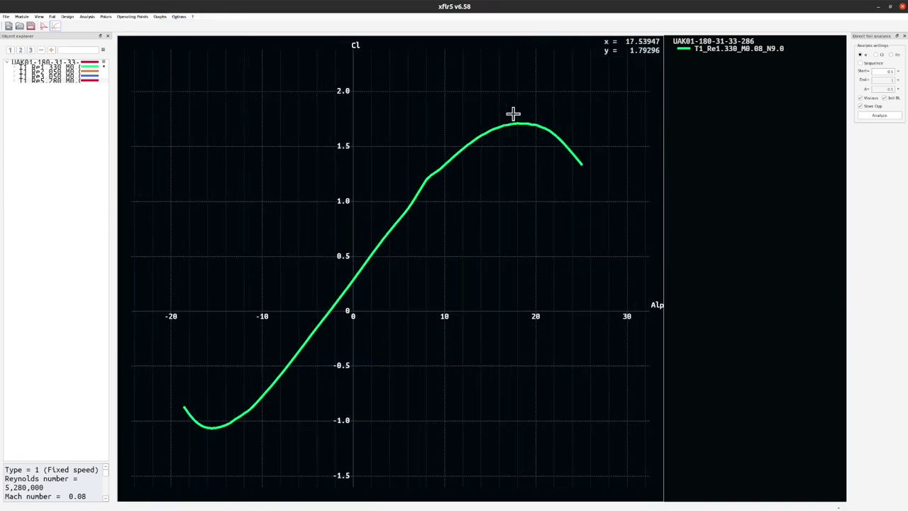
pyautogui.scroll(3, 510, 115)
pyautogui.moveTo(510, 115); pyautogui.dragTo(473, 214)
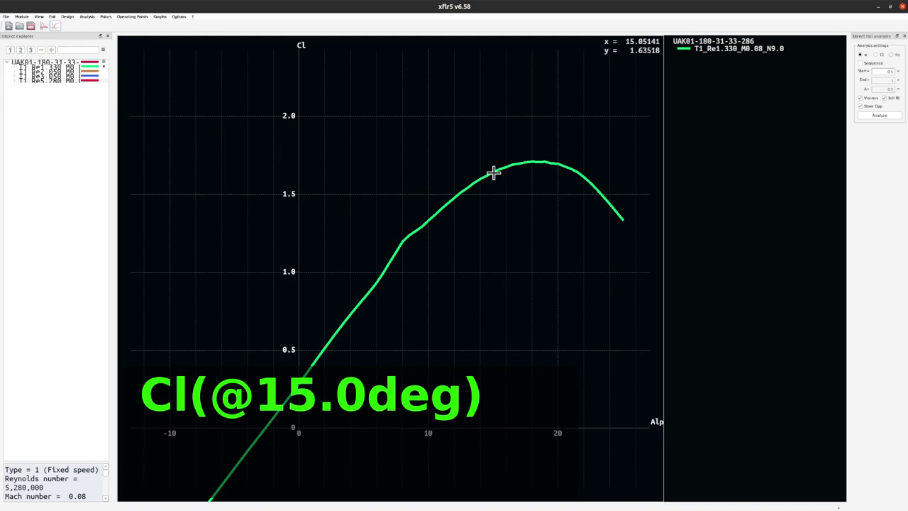
pyautogui.click(159, 16)
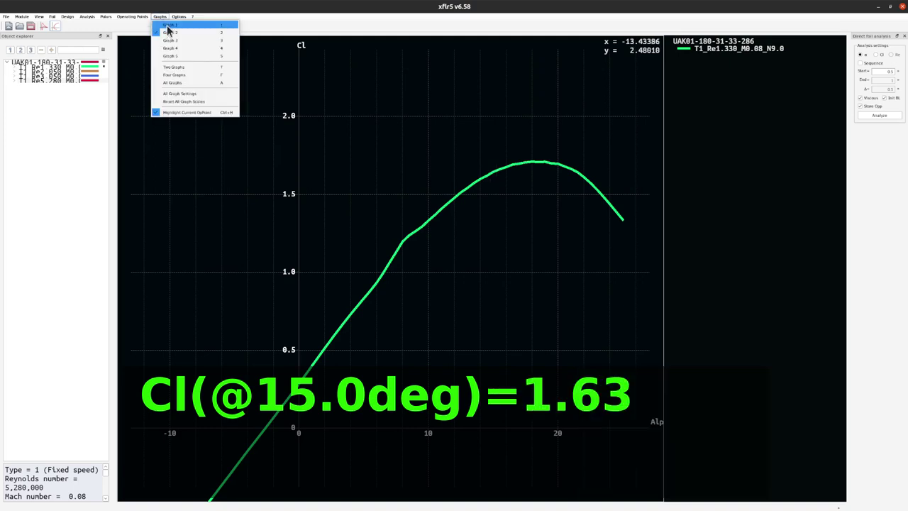
pyautogui.click(170, 28)
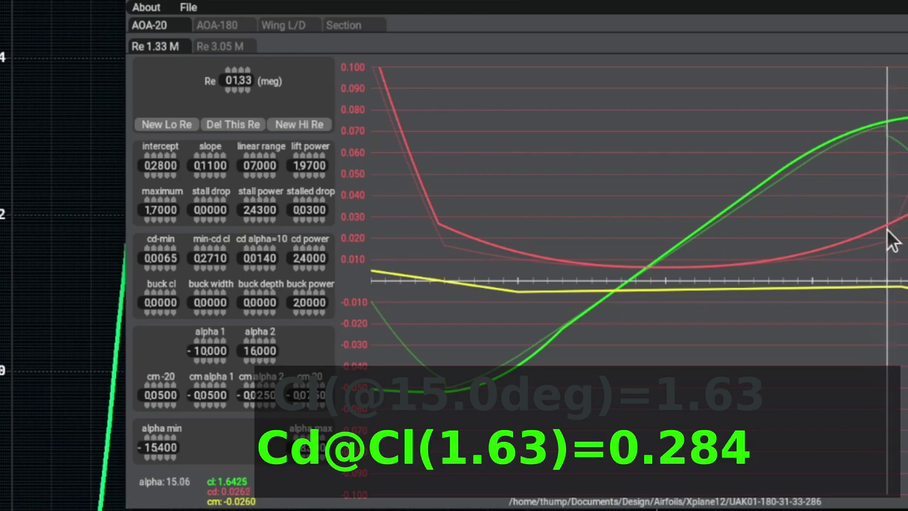
# Increase the AOA-20 cd power to 2.6100 to better fit the XFLR5 drag polar
pyautogui.click(305, 252)
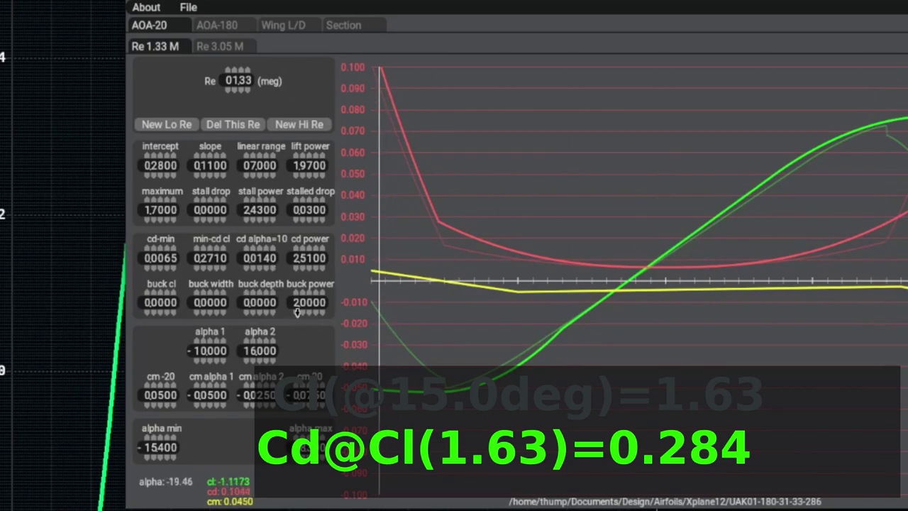
pyautogui.click(309, 250)
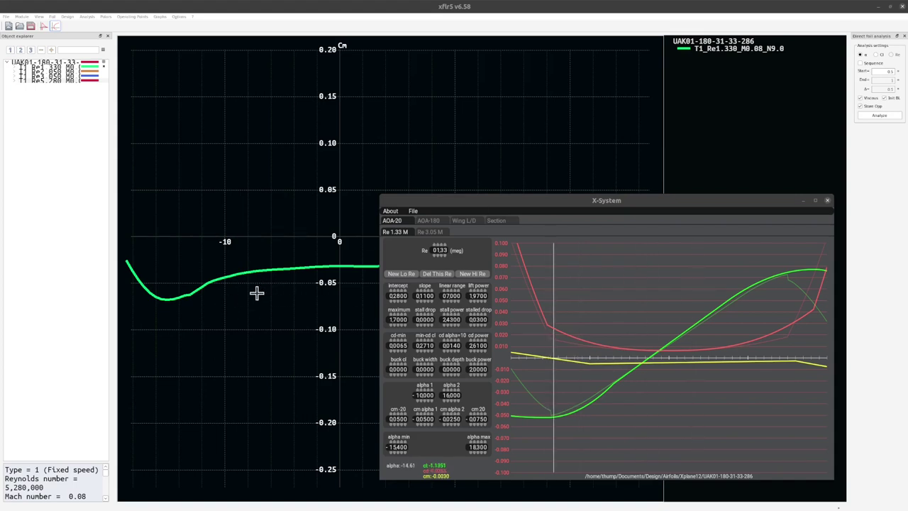
pyautogui.click(420, 10)
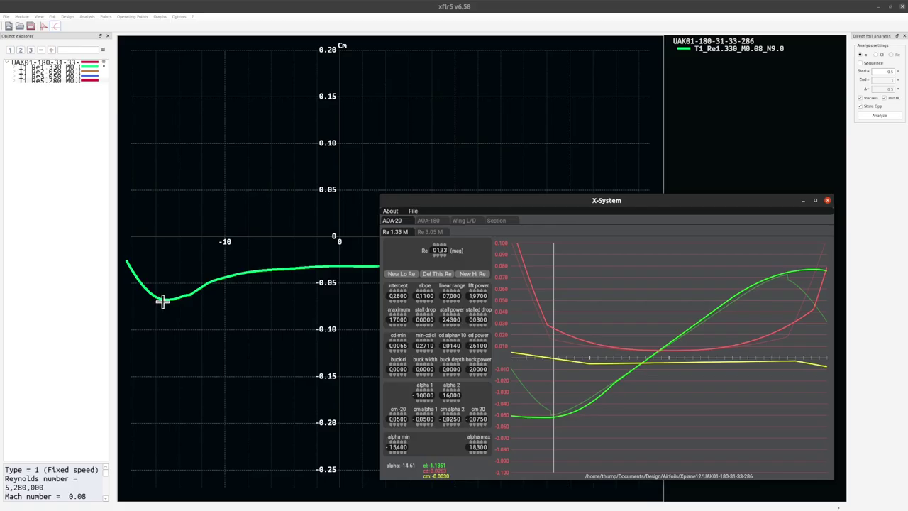
# Step alpha 1 from -10.000 down to -15.100, checking it against the XFLR5 Cm polar
pyautogui.click(162, 299)
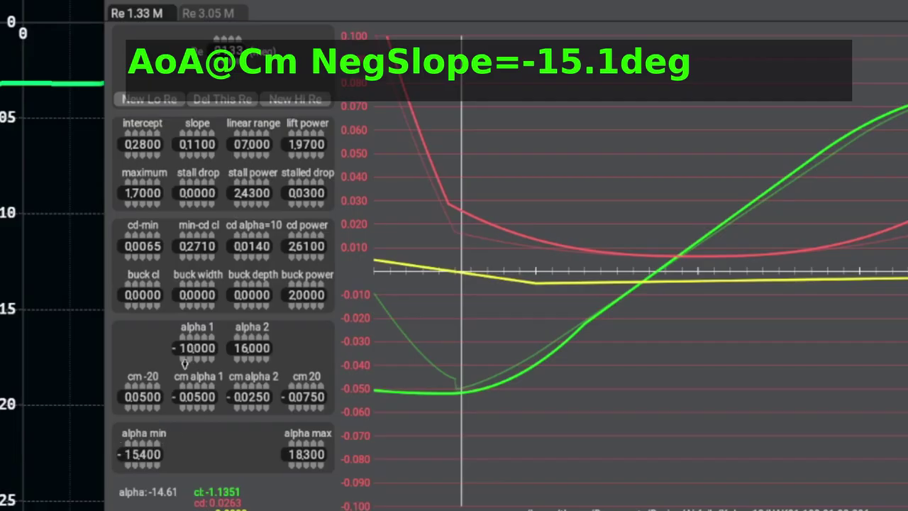
pyautogui.click(189, 357)
pyautogui.click(189, 357)
pyautogui.click(189, 358)
pyautogui.click(189, 358)
pyautogui.click(190, 357)
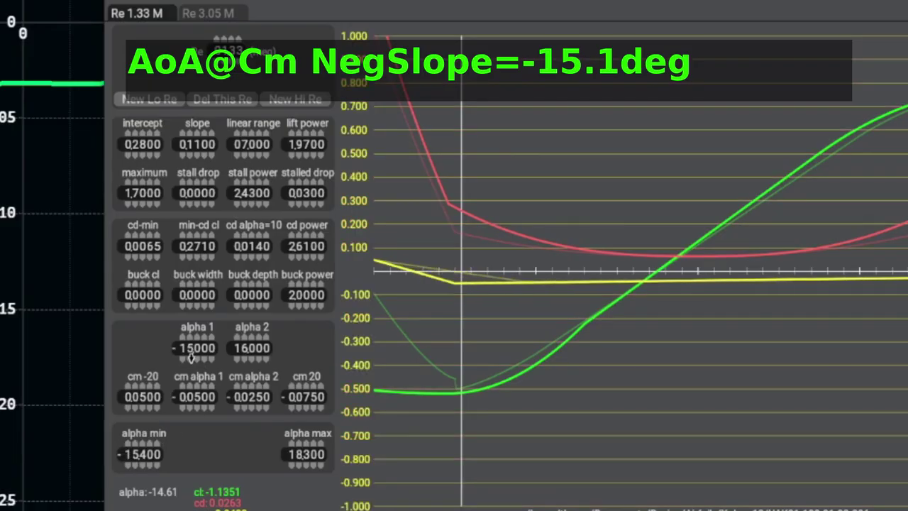
pyautogui.click(197, 359)
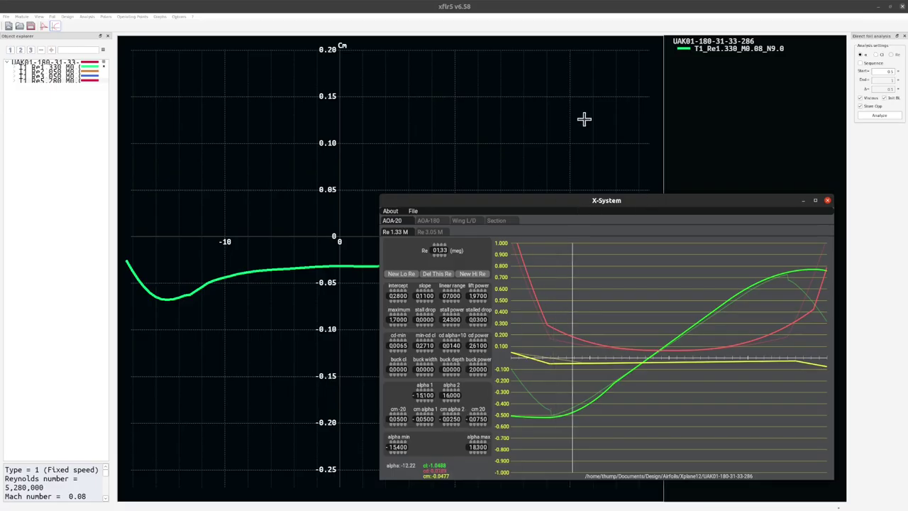
pyautogui.click(584, 119)
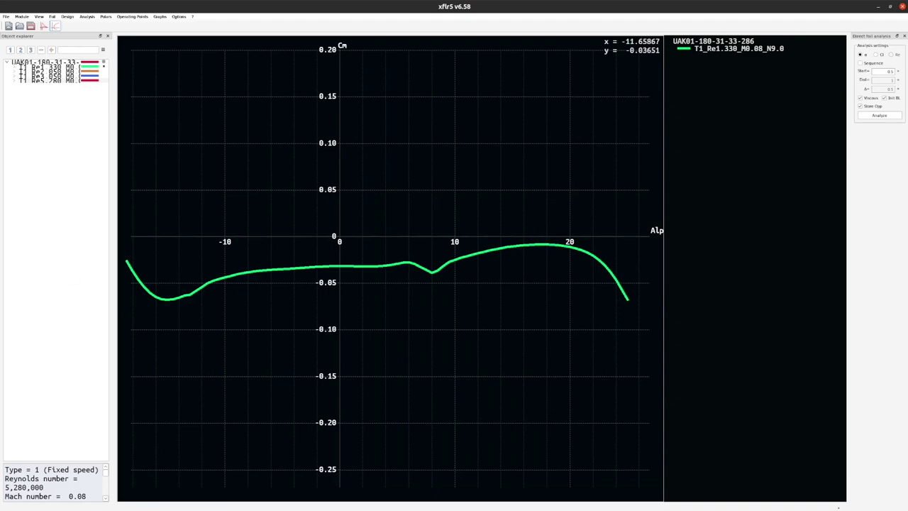
# Raise X-System's alpha 2 to 17.500, then bring the XFLR5 Cm plot back for comparison
pyautogui.hotkey('alt', 'Tab')
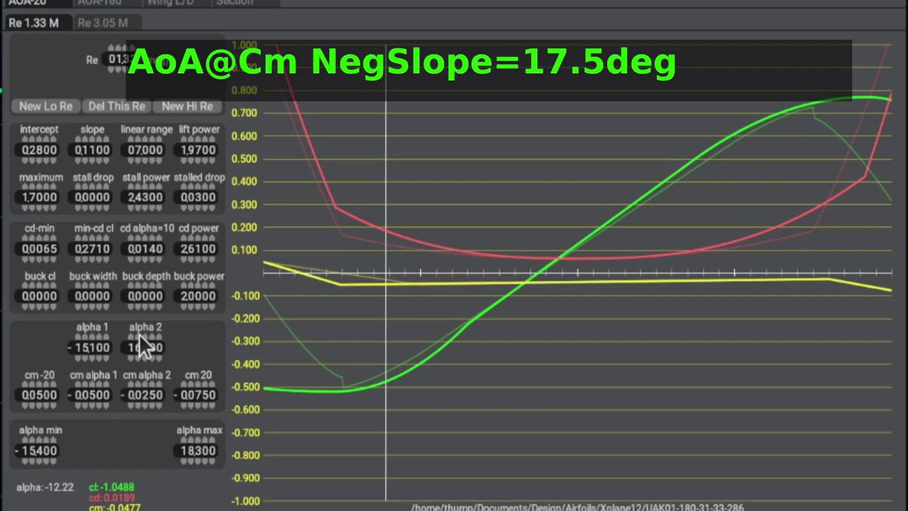
pyautogui.click(137, 338)
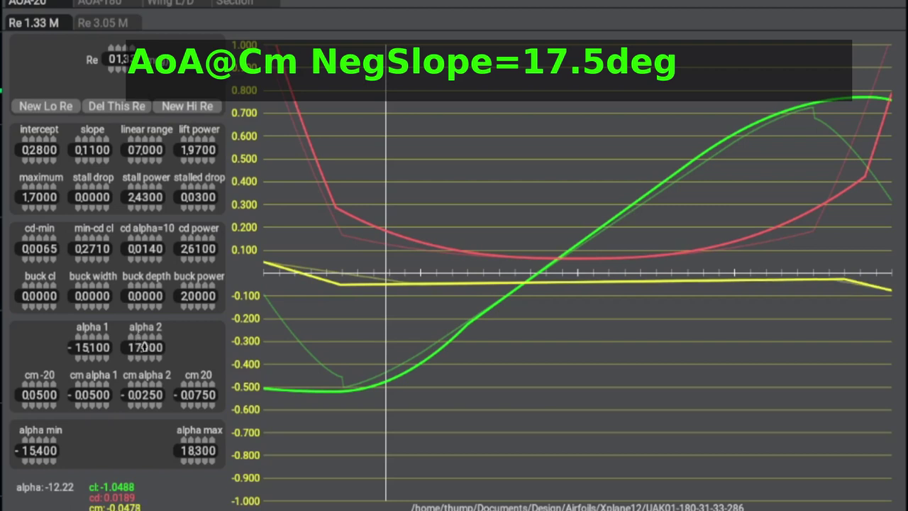
pyautogui.click(143, 334)
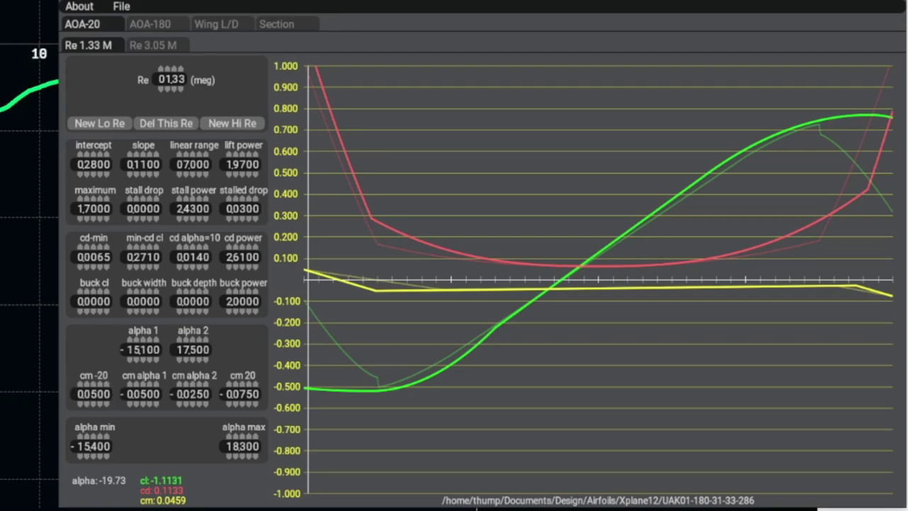
pyautogui.hotkey('alt', 'Tab')
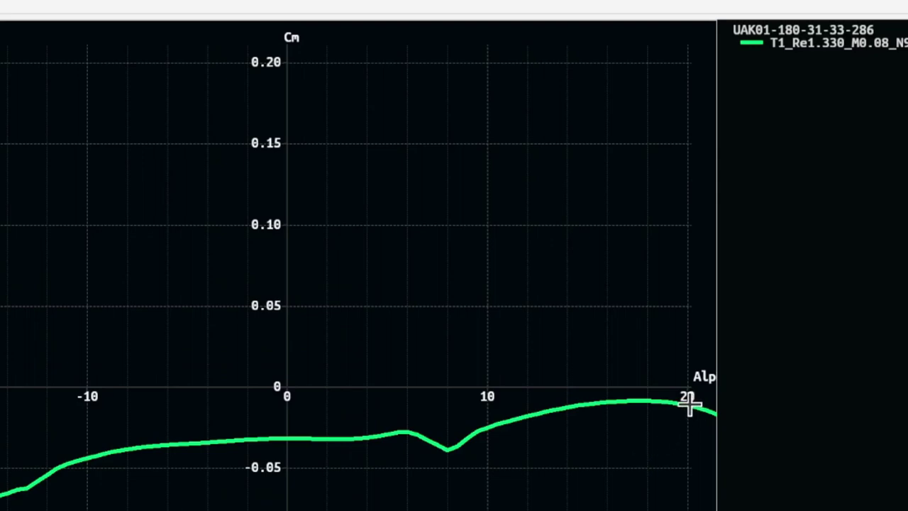
# Change cm 20 from -0.0750 to -0.0110, matching XFLR5's -0.011 at 20°
pyautogui.moveTo(686, 404)
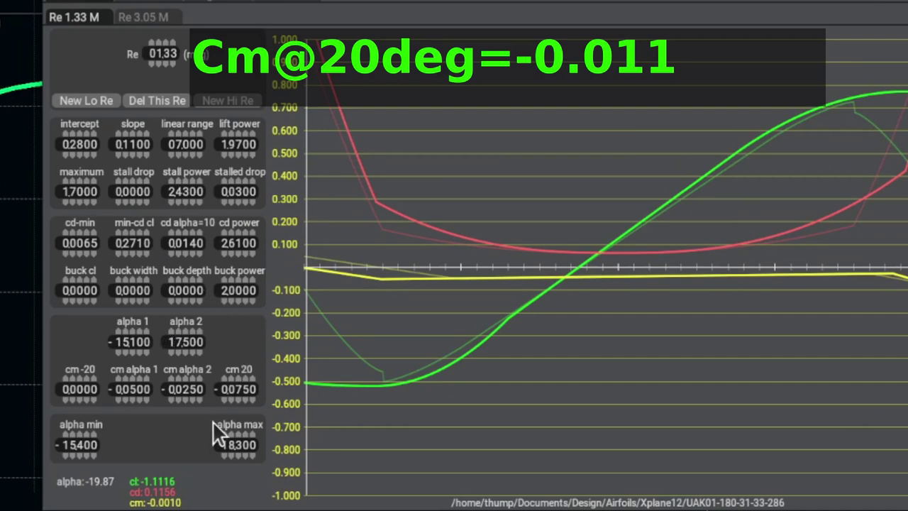
pyautogui.click(241, 374)
pyautogui.click(245, 381)
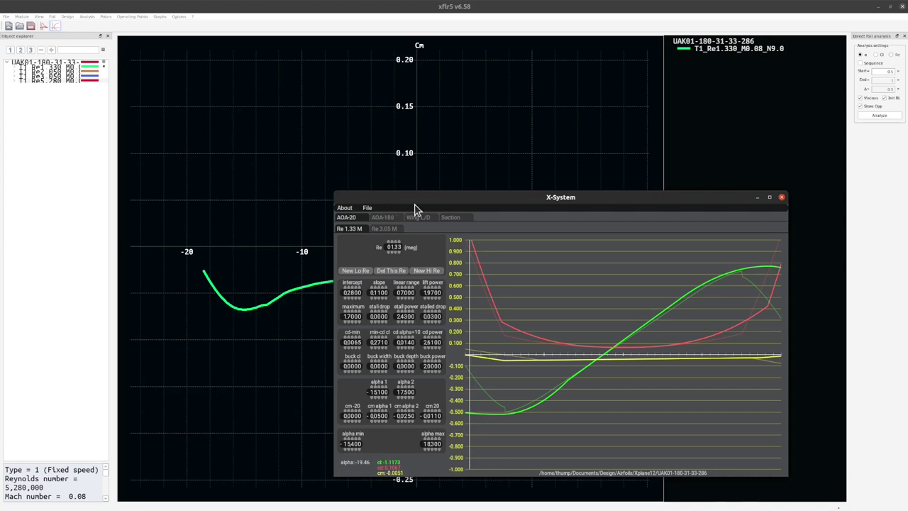
# Move the curve editor aside, read XFLR5's Cm near 17.5°, and set cm alpha 2 to -0.0087
pyautogui.moveTo(416, 210); pyautogui.dragTo(770, 220)
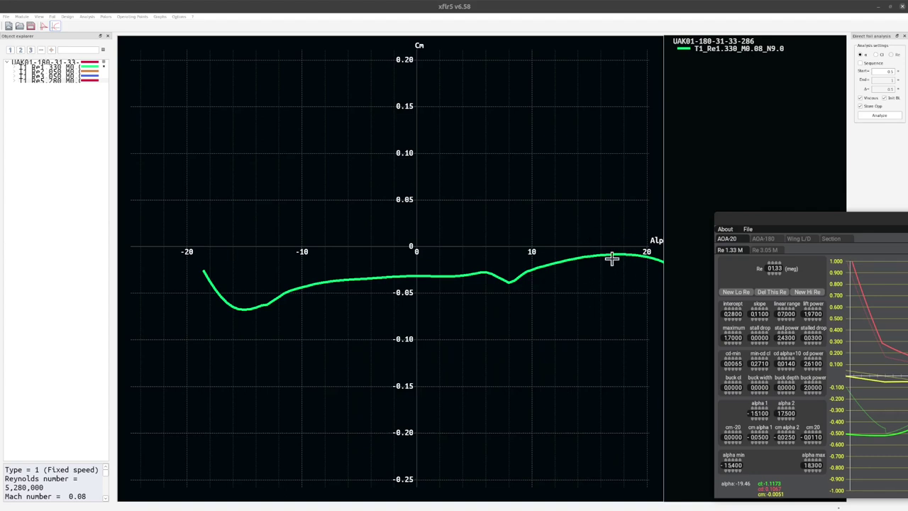
pyautogui.click(615, 254)
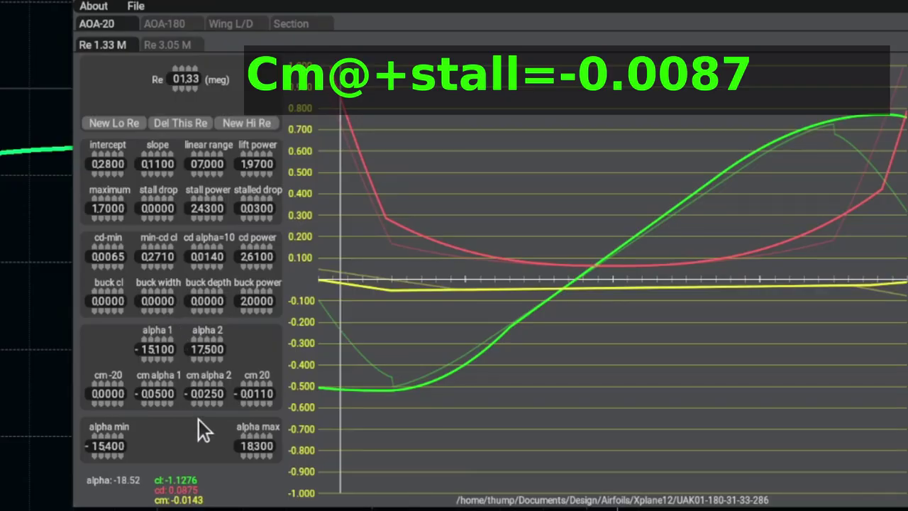
pyautogui.click(207, 403)
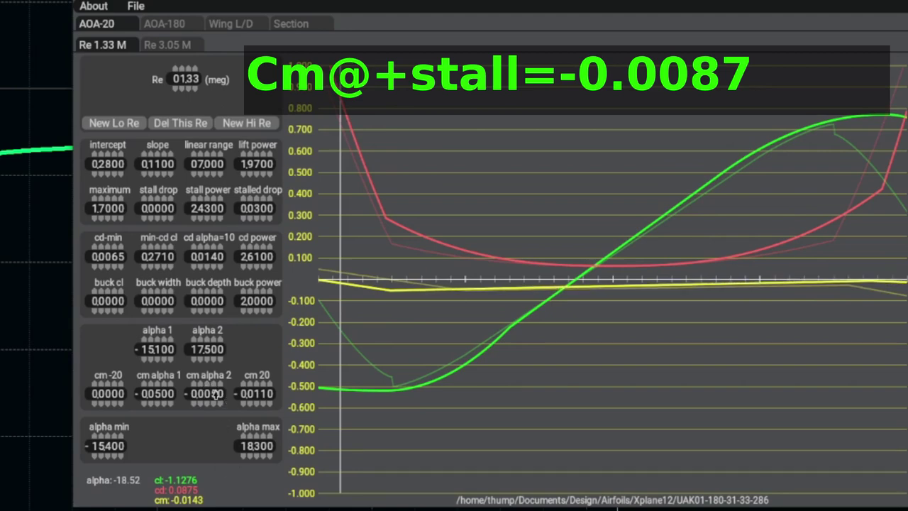
pyautogui.moveTo(219, 403); pyautogui.dragTo(221, 387)
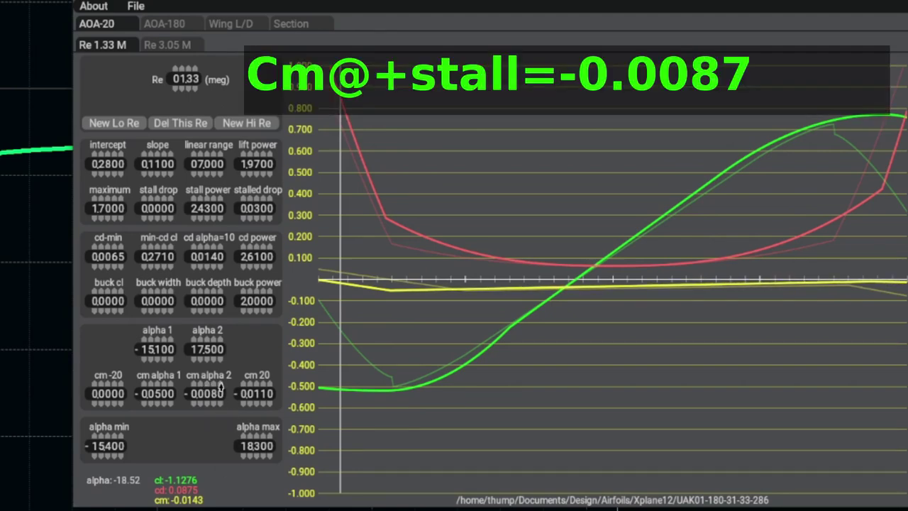
pyautogui.click(219, 406)
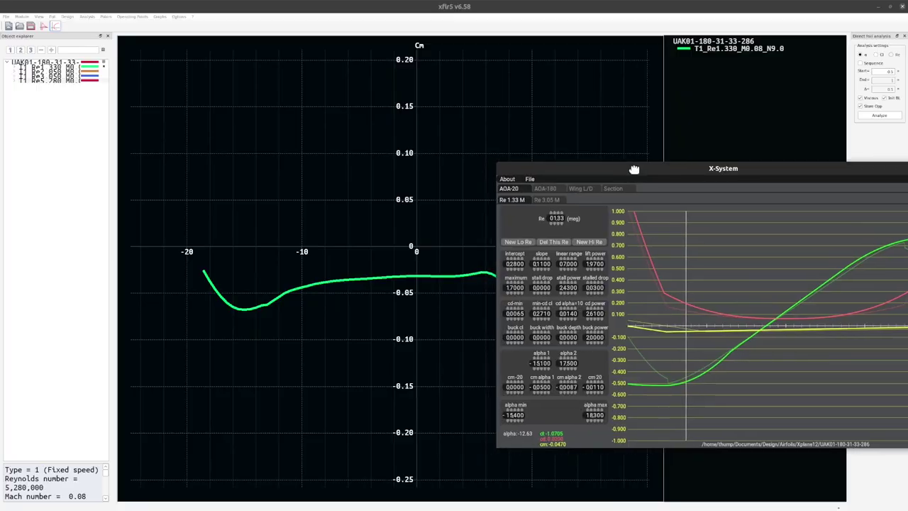
pyautogui.moveTo(634, 166); pyautogui.dragTo(863, 169)
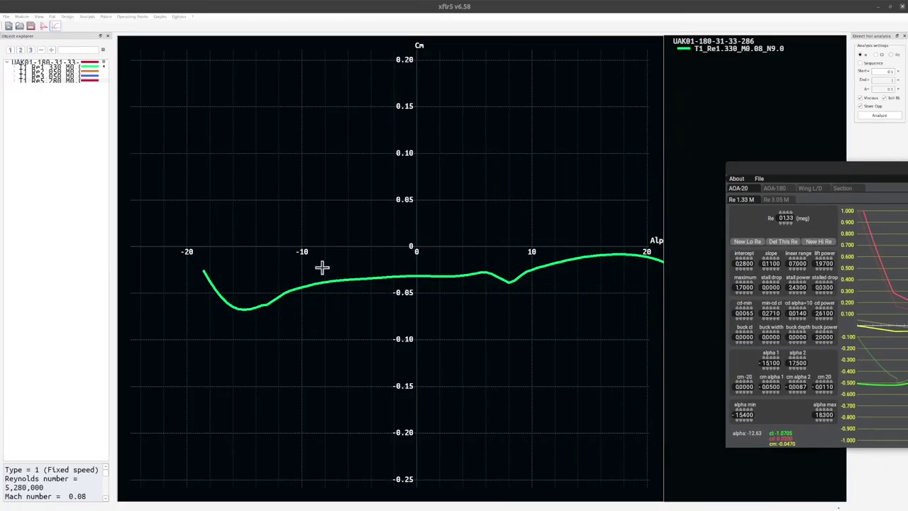
pyautogui.moveTo(242, 309)
pyautogui.mouseDown()
pyautogui.moveTo(318, 296)
pyautogui.moveTo(245, 310)
pyautogui.moveTo(286, 286)
pyautogui.moveTo(277, 305)
pyautogui.moveTo(325, 286)
pyautogui.moveTo(284, 288)
pyautogui.moveTo(261, 306)
pyautogui.mouseUp()
pyautogui.click(242, 309)
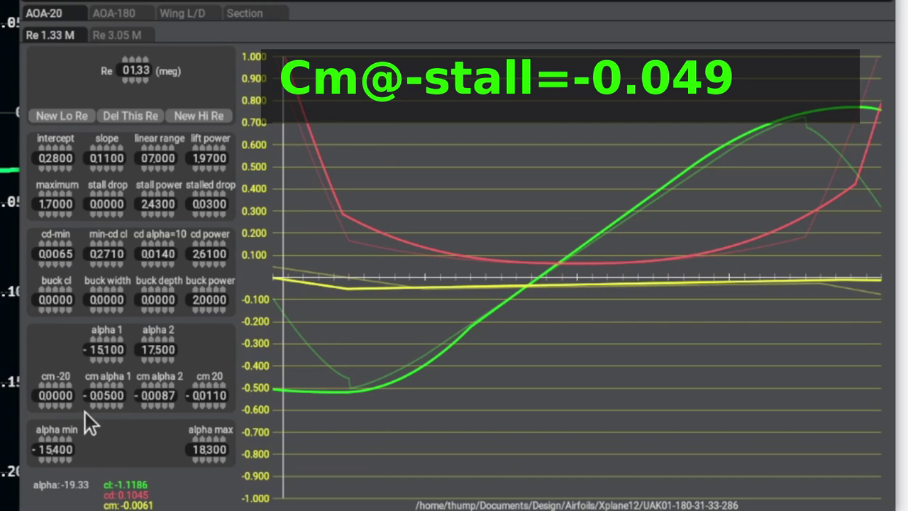
# Step cm alpha 1 from -0.0500 to -0.0490
pyautogui.click(111, 387)
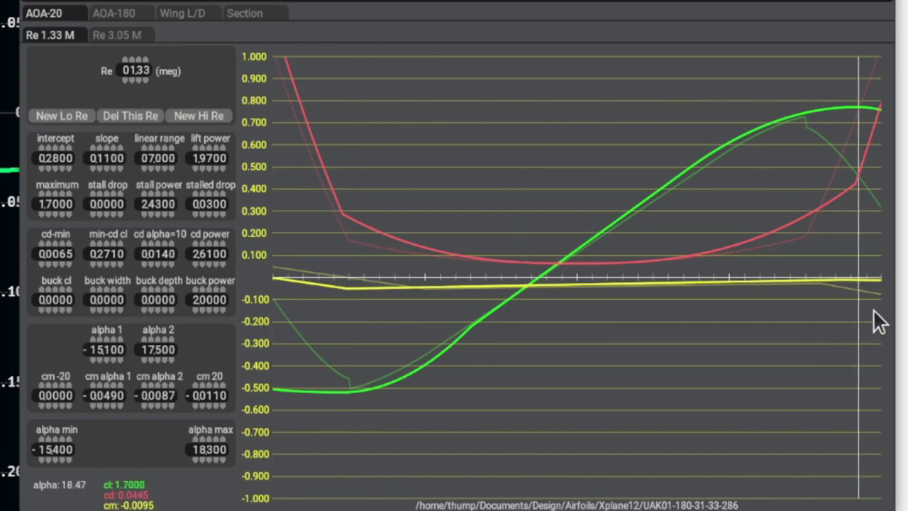
# View the AOA-180 curves with a ±2.2 vertical range, then show the Wing L/D curves
pyautogui.click(117, 15)
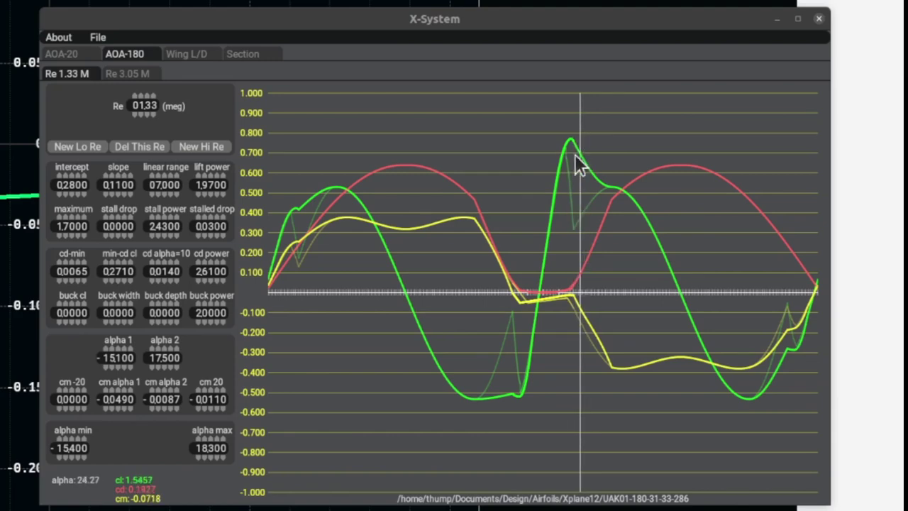
pyautogui.click(580, 149)
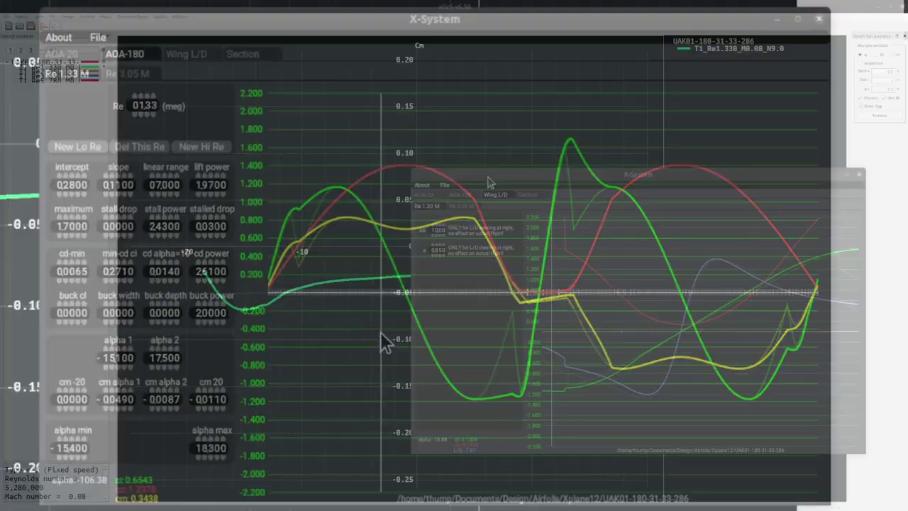
pyautogui.click(186, 54)
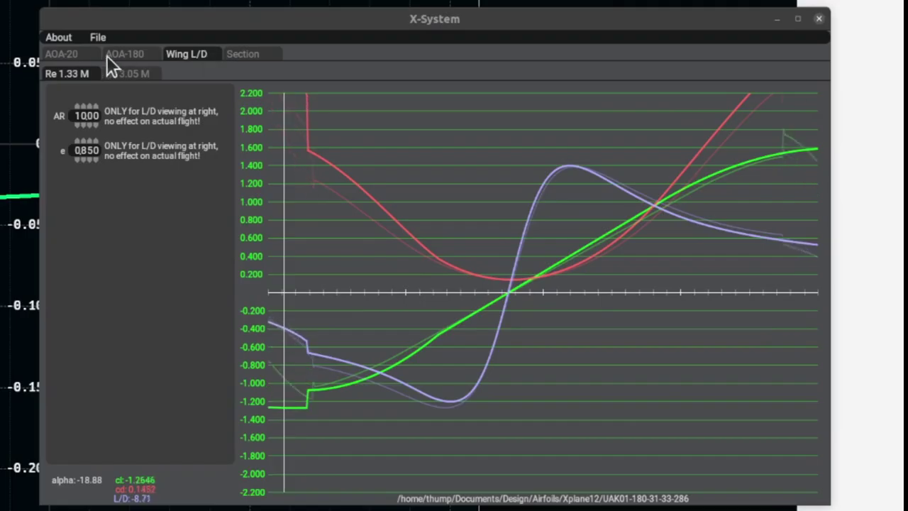
# After a brief look at AOA-20, lower the Wing L/D aspect ratio from 10.00 to 4.50
pyautogui.click(82, 54)
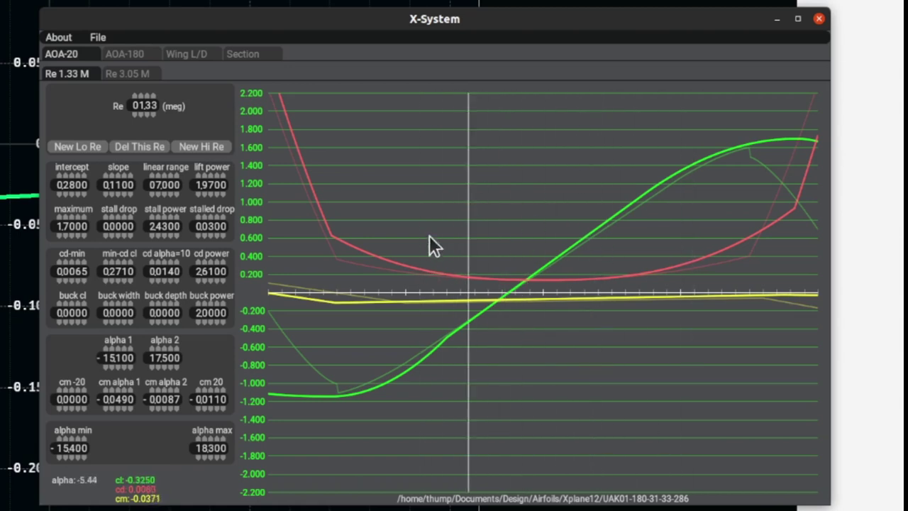
pyautogui.click(187, 54)
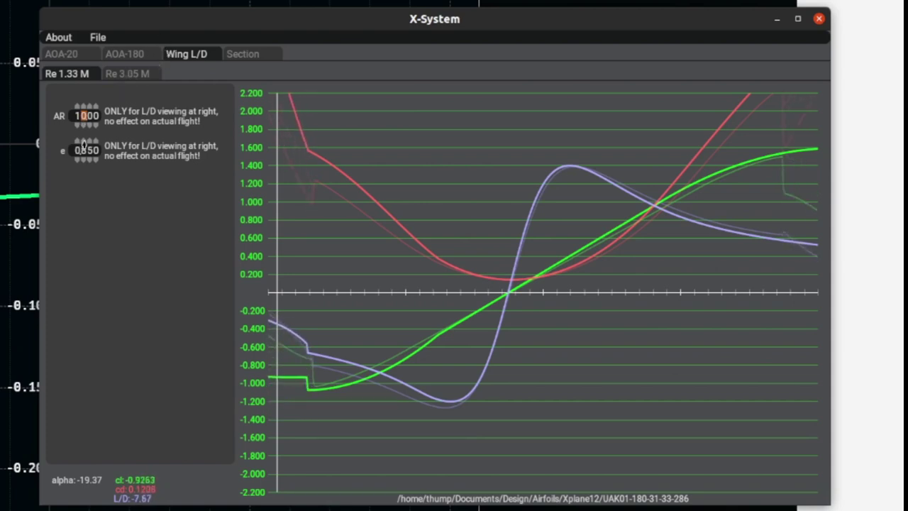
pyautogui.click(85, 124)
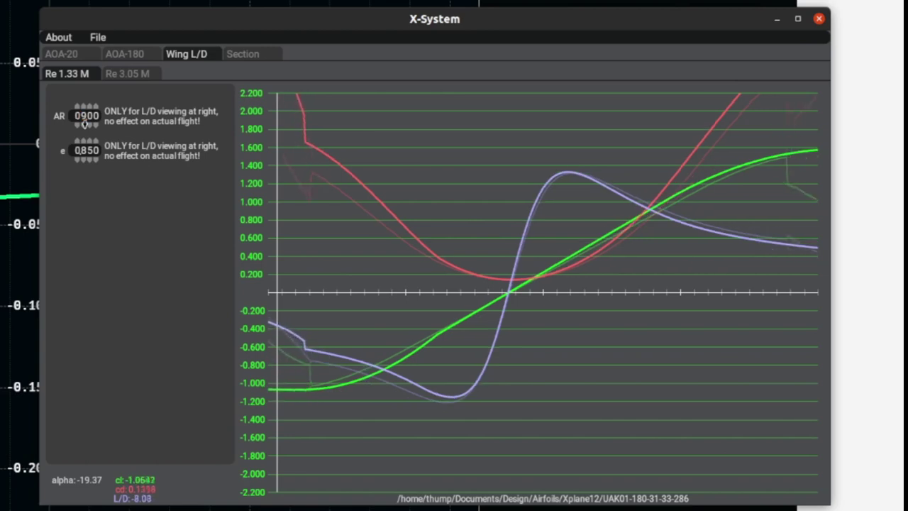
pyautogui.click(85, 124)
pyautogui.click(85, 124)
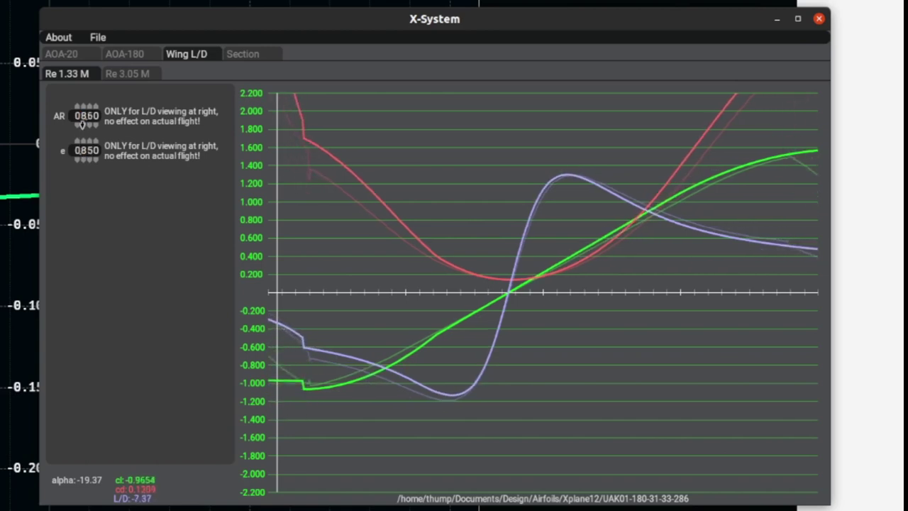
pyautogui.click(82, 125)
pyautogui.scroll(-3, 82, 124)
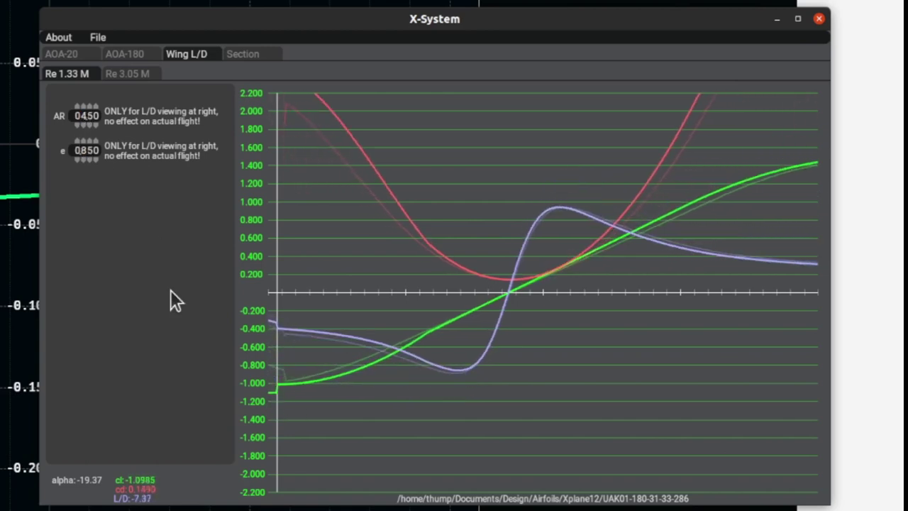
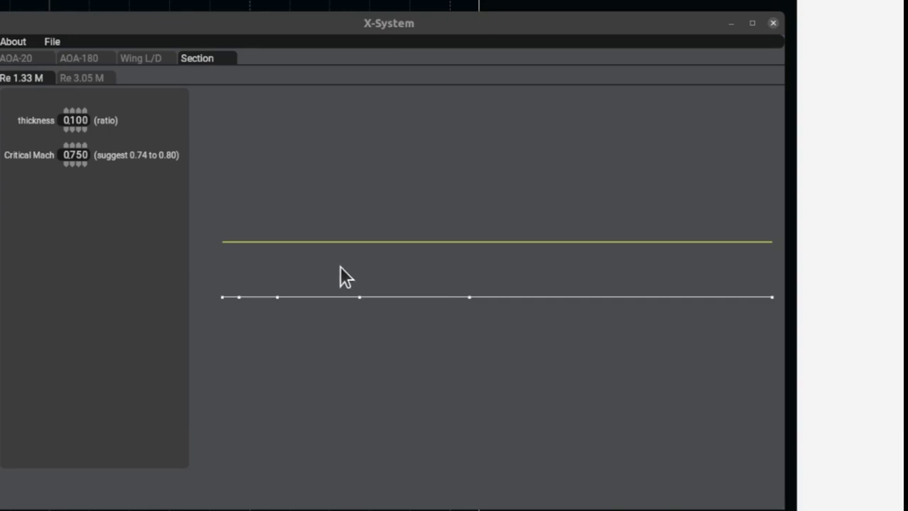
# Raise the Airfoil Maker section thickness from 0.100 to 0.180
pyautogui.click(340, 276)
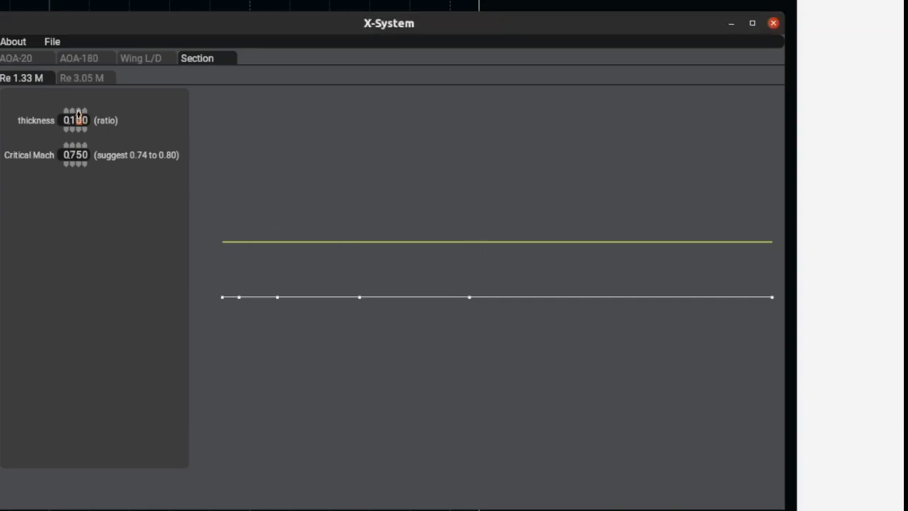
pyautogui.scroll(8, 78, 115)
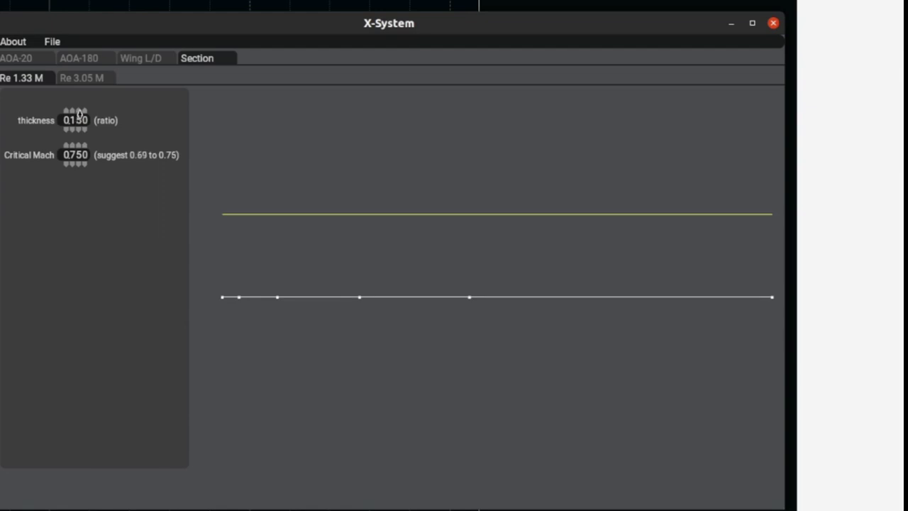
pyautogui.scroll(-1, 78, 115)
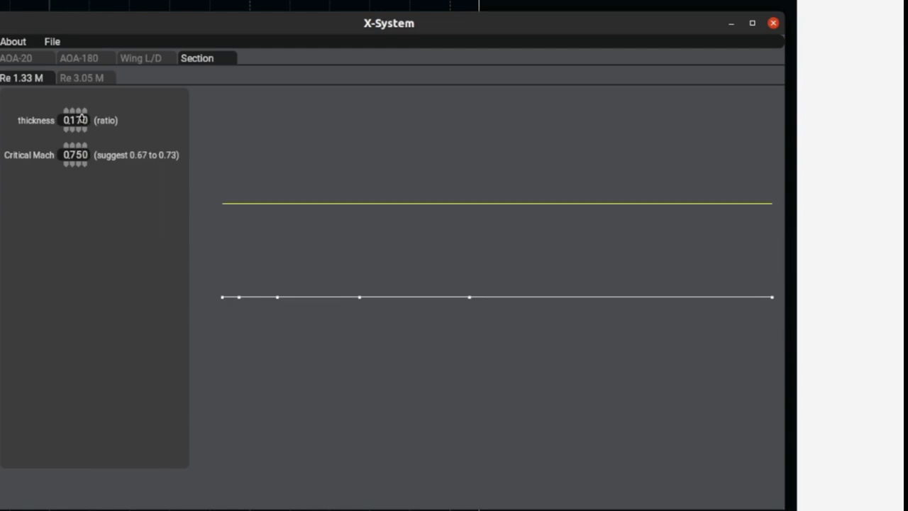
pyautogui.scroll(1, 78, 114)
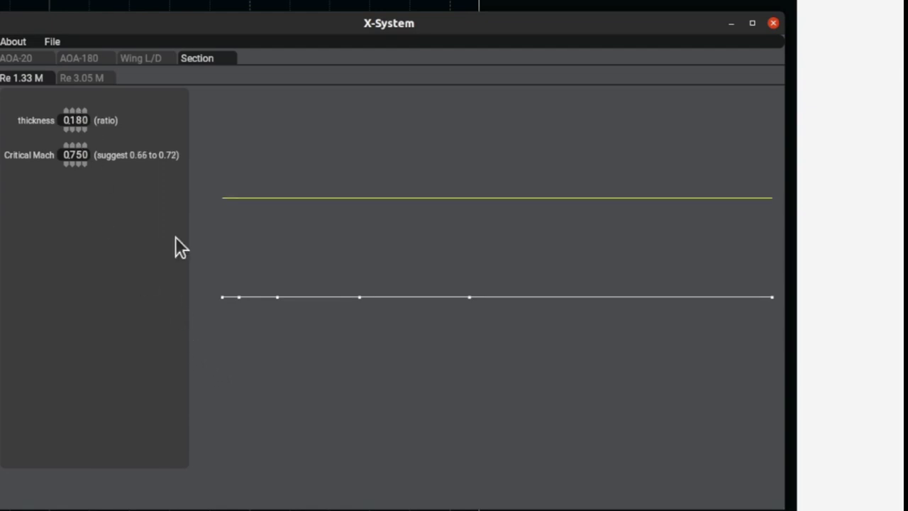
pyautogui.moveTo(390, 24); pyautogui.dragTo(385, 61)
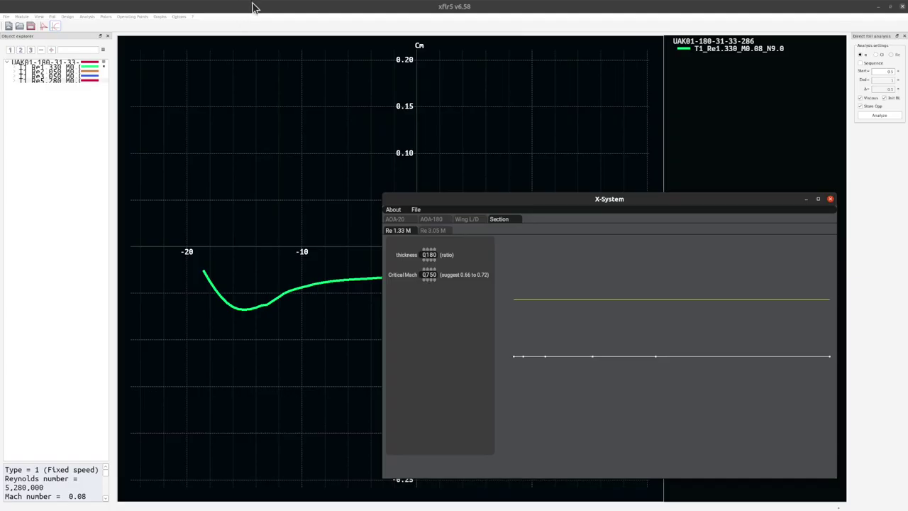
pyautogui.press('Escape')
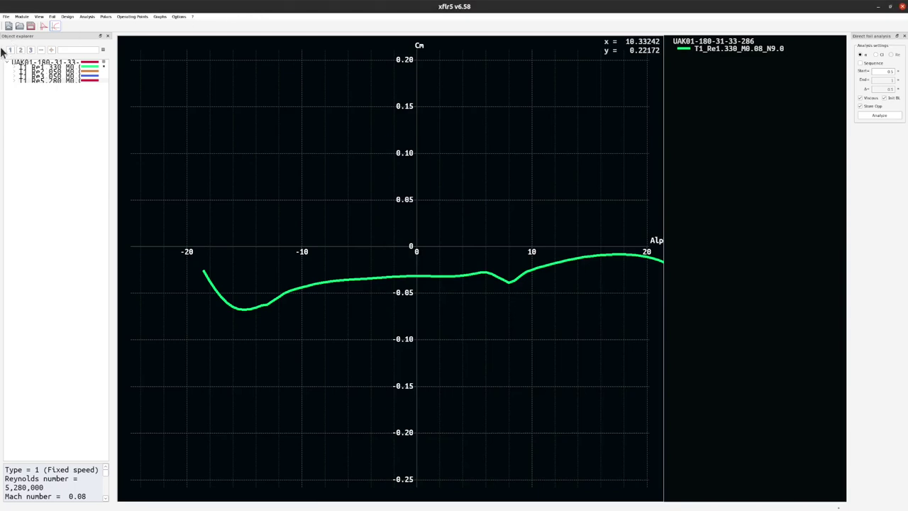
pyautogui.click(21, 16)
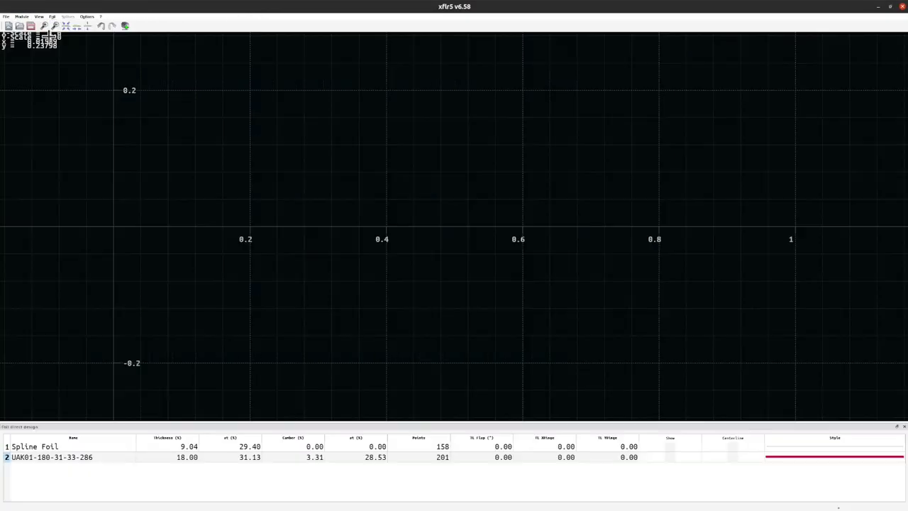
pyautogui.click(42, 27)
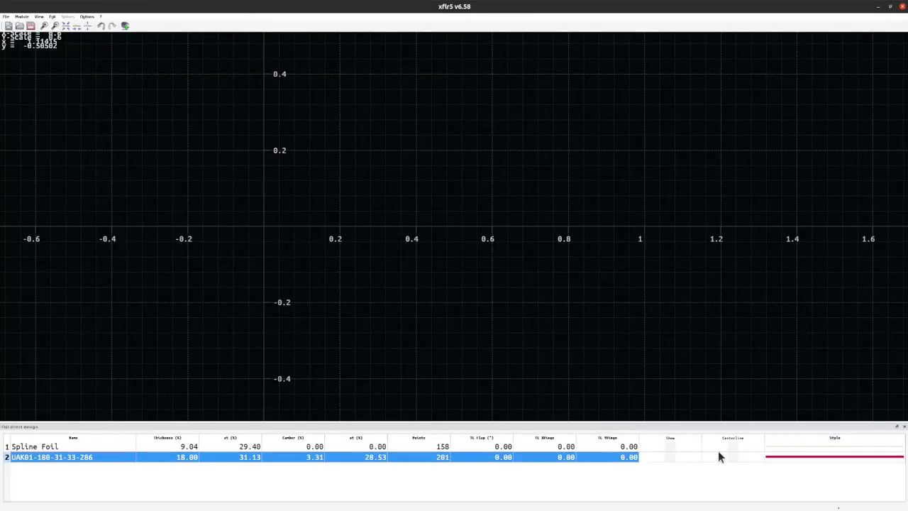
pyautogui.click(666, 456)
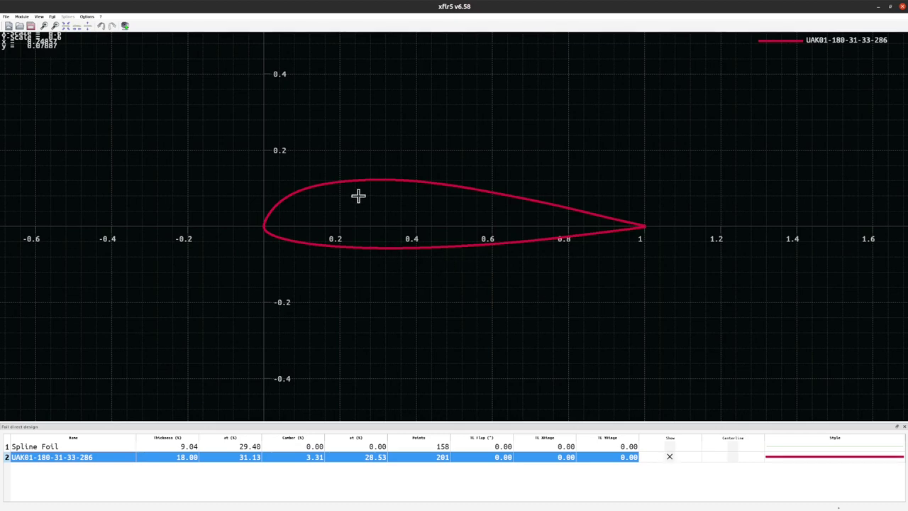
pyautogui.scroll(-3, 358, 195)
pyautogui.scroll(5, 357, 195)
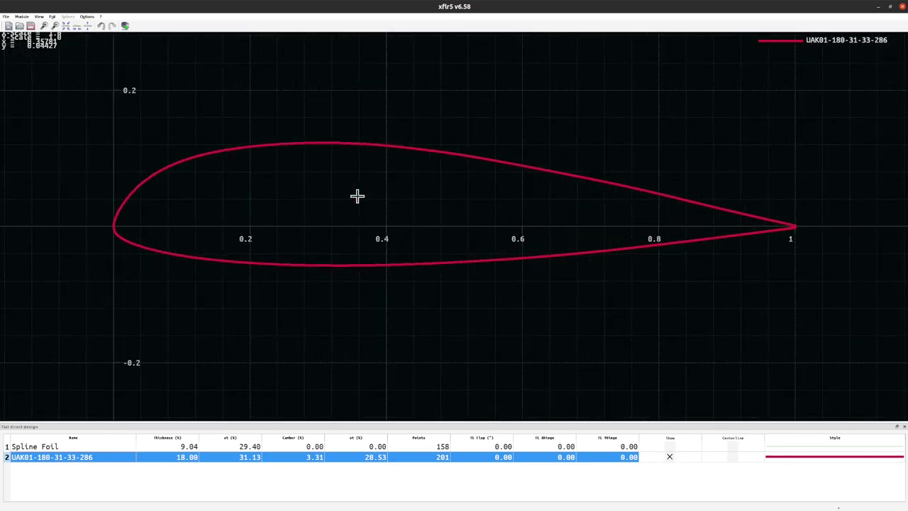
# Reshape the flat chord line's control points into a nose and upper surface tracing the UAK01-180 foil
pyautogui.moveTo(357, 195); pyautogui.dragTo(314, 132)
pyautogui.moveTo(646, 216); pyautogui.dragTo(647, 219)
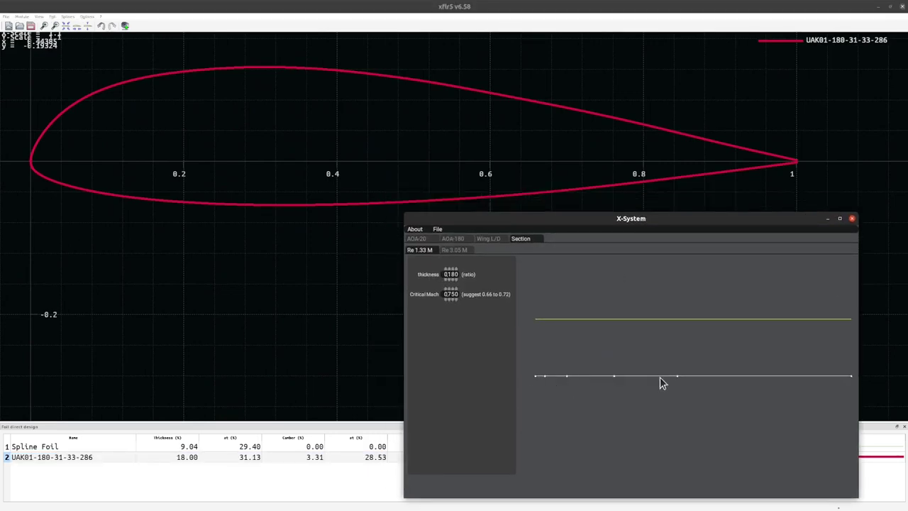
pyautogui.moveTo(614, 376); pyautogui.dragTo(618, 332)
pyautogui.moveTo(567, 383); pyautogui.dragTo(540, 357)
pyautogui.moveTo(676, 376); pyautogui.dragTo(693, 339)
pyautogui.moveTo(618, 332); pyautogui.dragTo(621, 333)
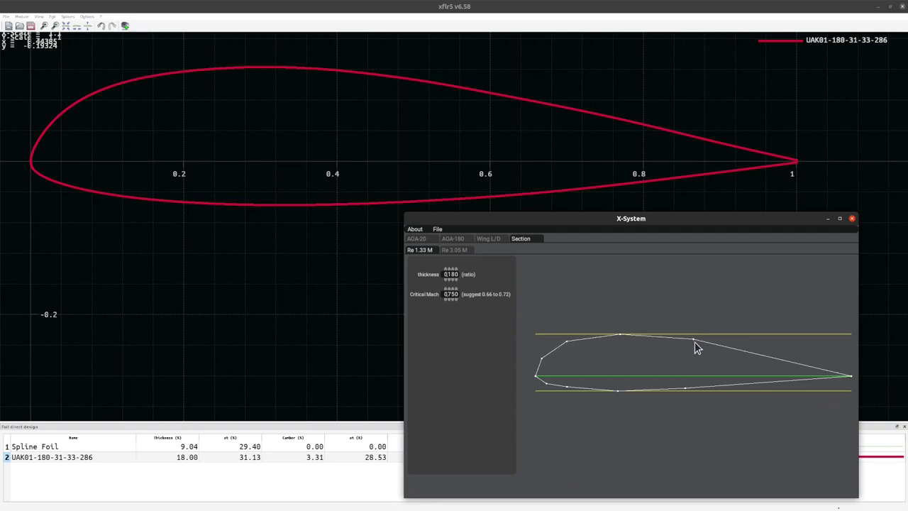
pyautogui.moveTo(695, 343); pyautogui.dragTo(694, 344)
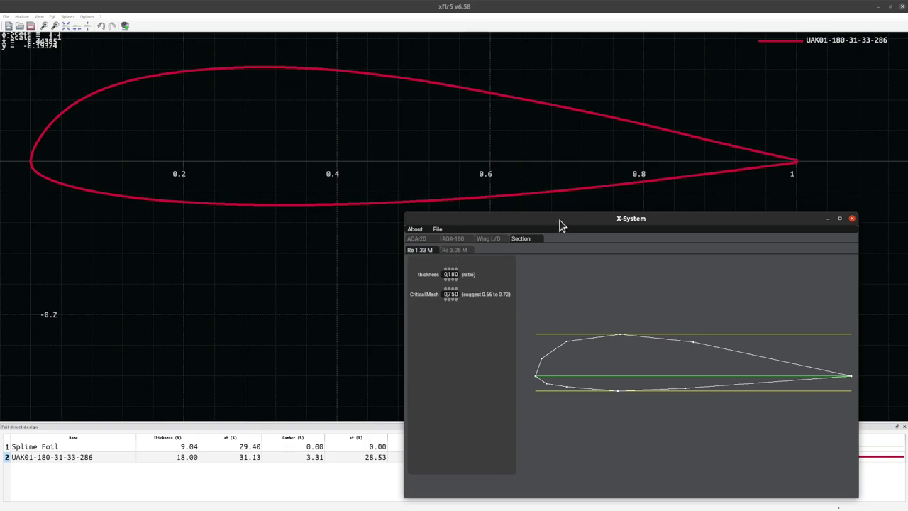
# Save the traced section and view its Re 3.05 M AOA-20 lift and drag curves
pyautogui.click(438, 230)
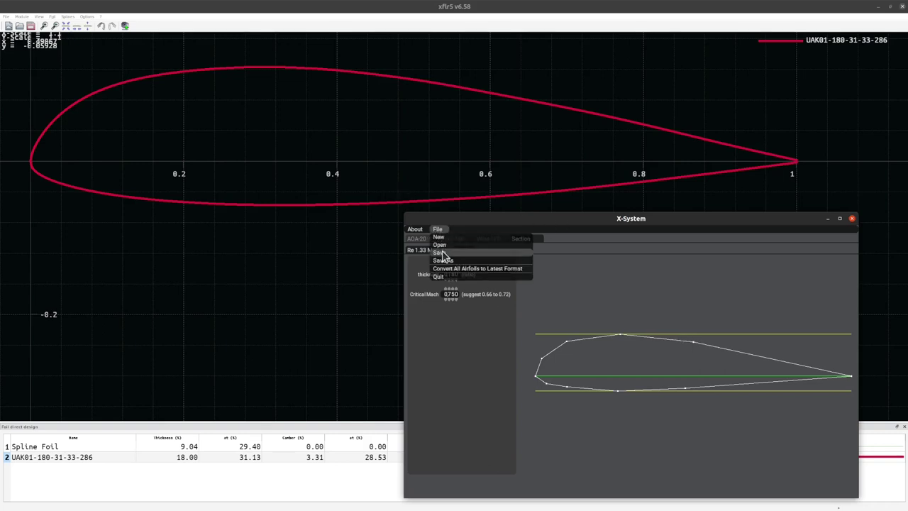
pyautogui.click(442, 250)
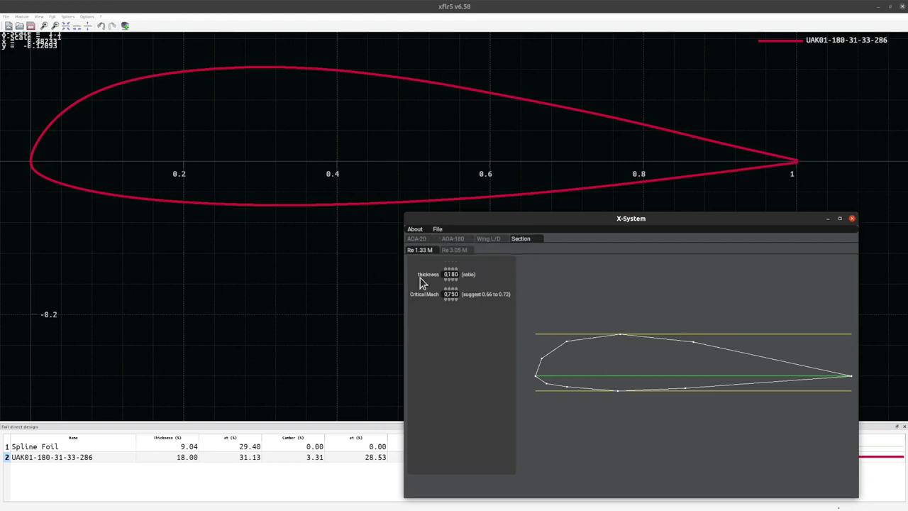
pyautogui.click(454, 250)
pyautogui.click(417, 239)
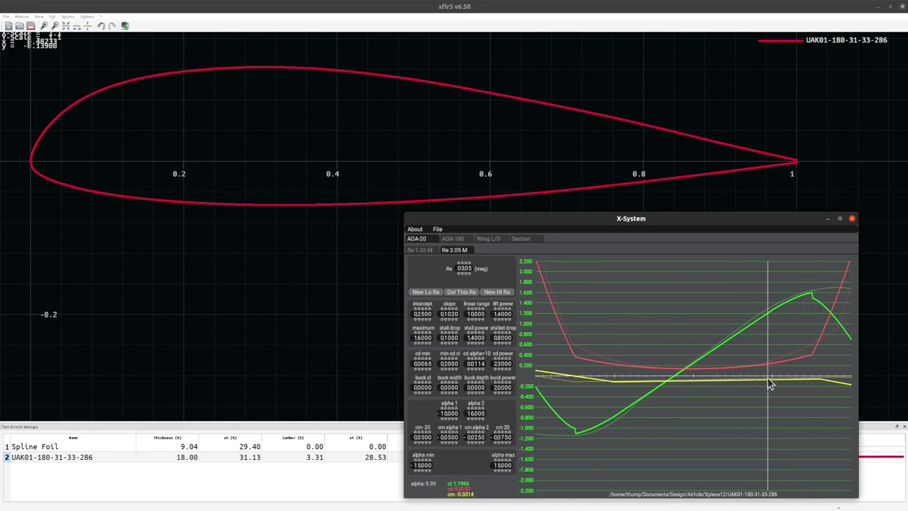
pyautogui.click(397, 7)
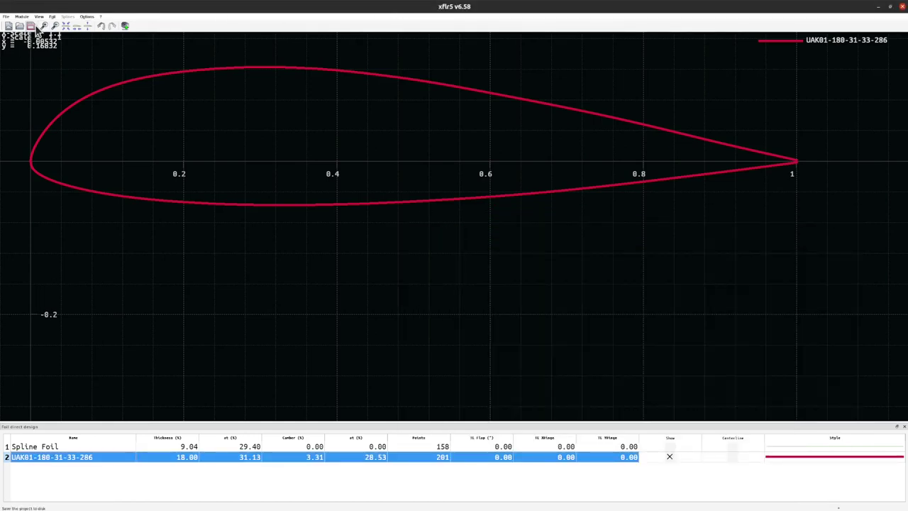
# Plot the foil's Re3.050 polar in XFoil Direct Analysis
pyautogui.click(22, 16)
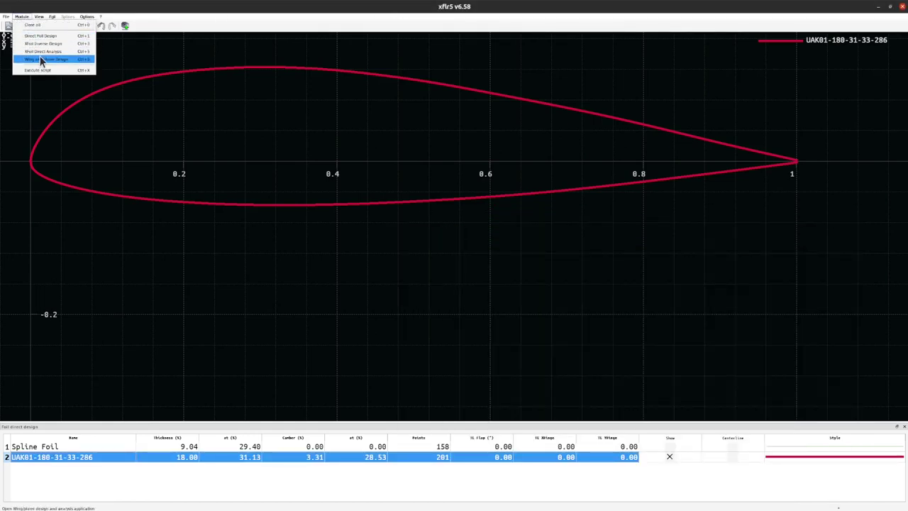
pyautogui.click(42, 52)
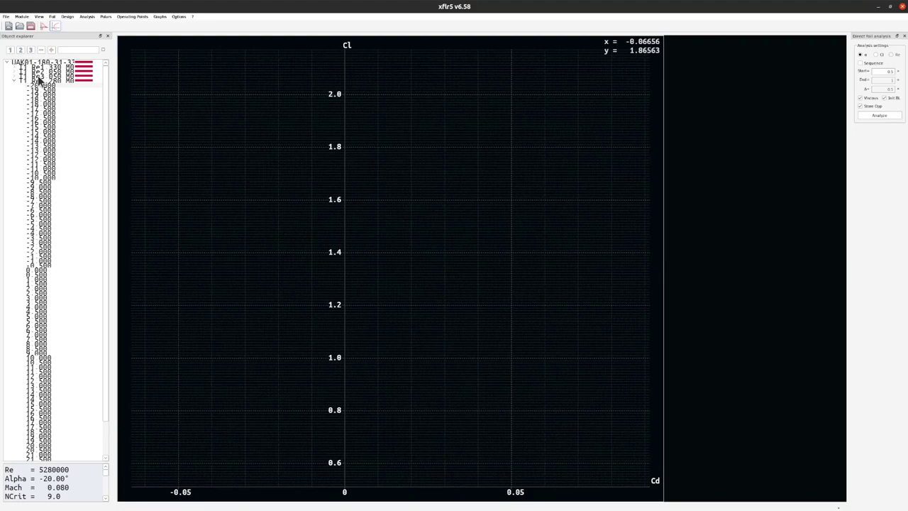
pyautogui.click(75, 78)
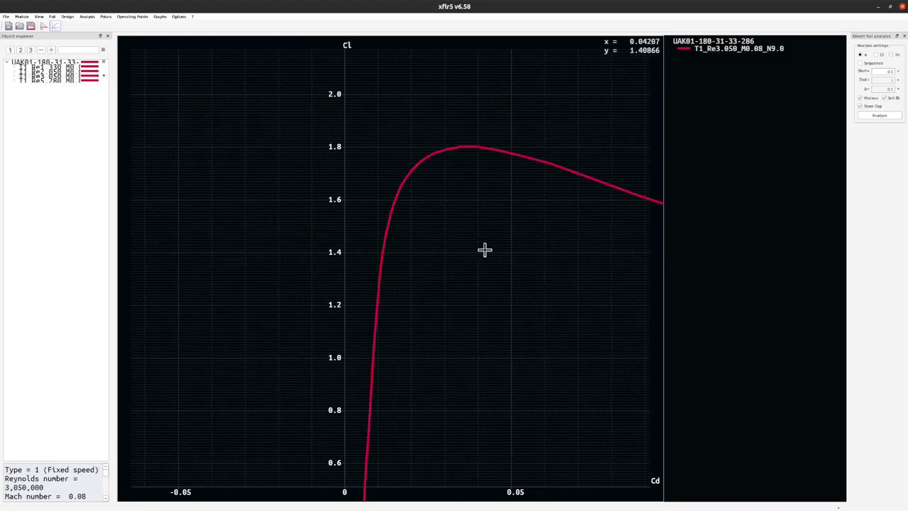
pyautogui.scroll(-3, 427, 328)
pyautogui.moveTo(426, 328); pyautogui.dragTo(435, 227)
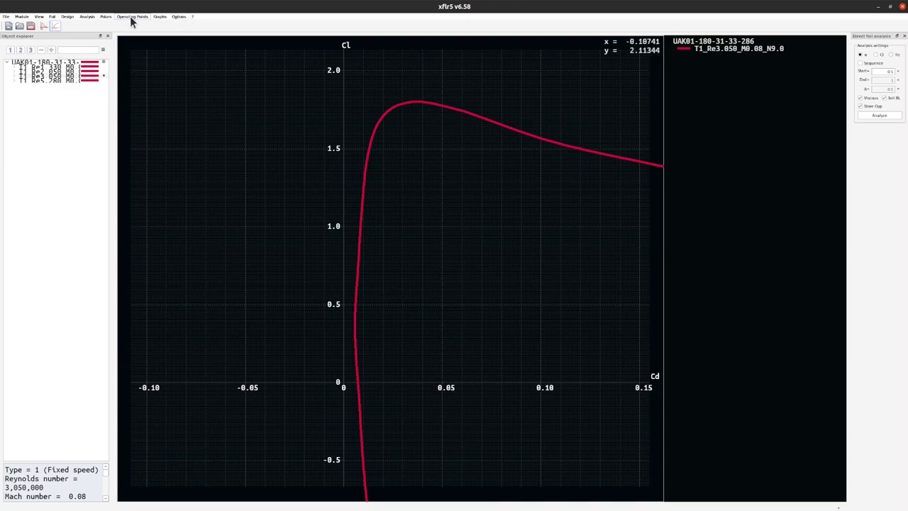
# Switch the graph to Cl versus Alpha and reset scales to fit the whole curve
pyautogui.click(157, 18)
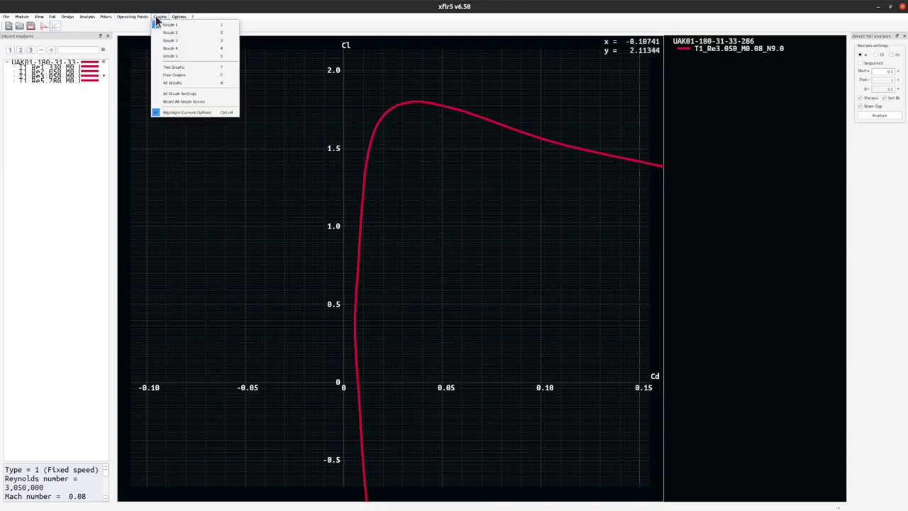
pyautogui.click(170, 43)
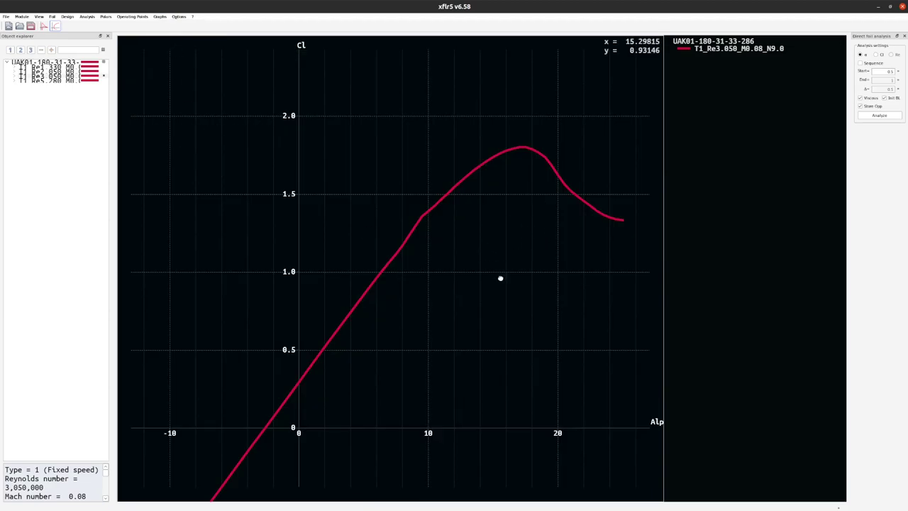
pyautogui.moveTo(501, 278); pyautogui.dragTo(525, 251)
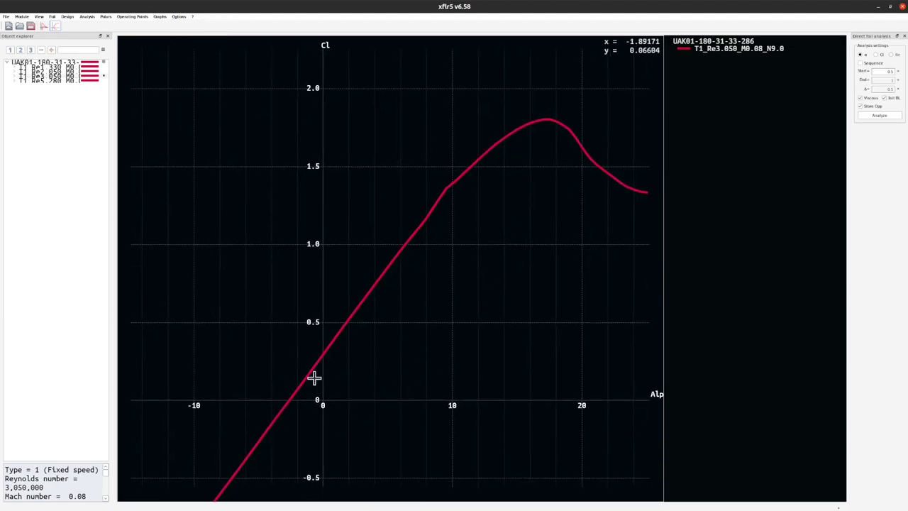
pyautogui.moveTo(323, 403); pyautogui.dragTo(464, 257)
pyautogui.scroll(8, 453, 282)
pyautogui.press('r')
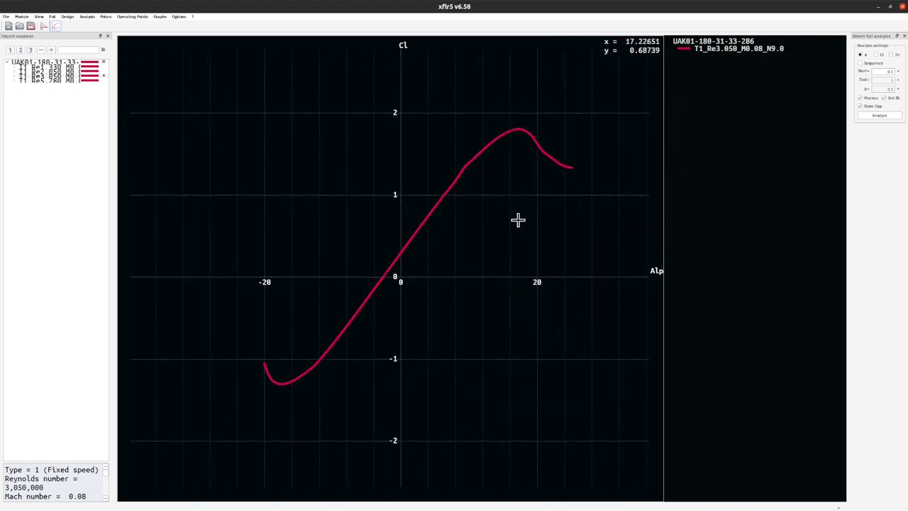